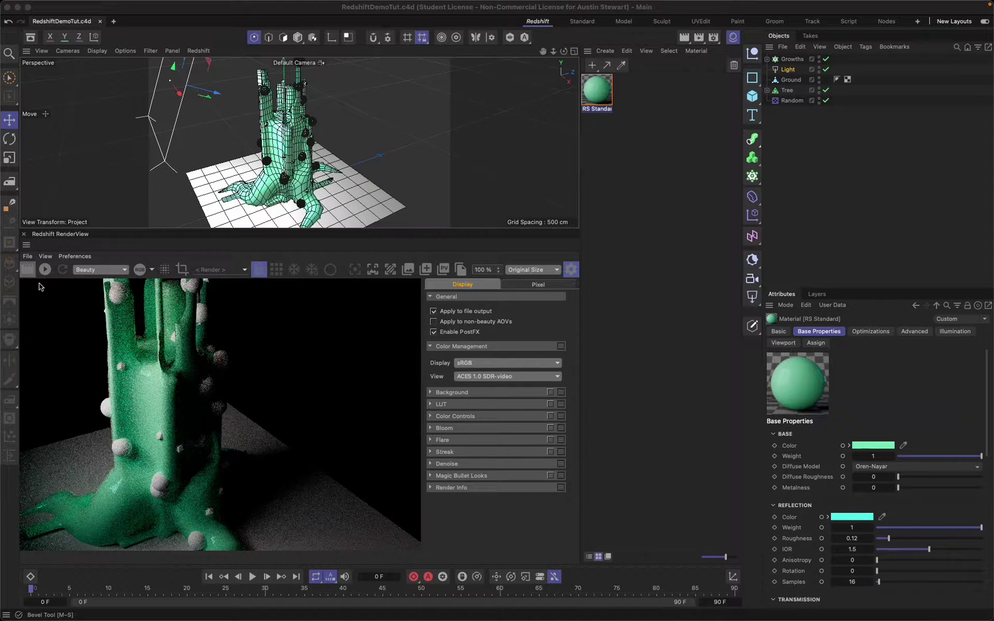
Step: Begin a progressive Redshift render of the green glossy tree in the RenderView
left_click(45, 269)
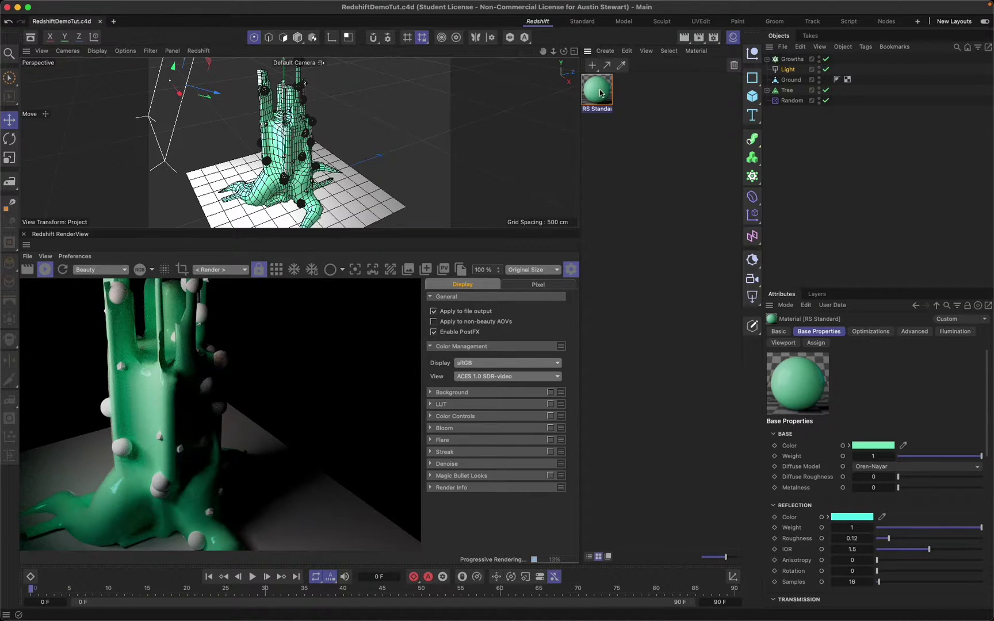
Step: Open the RS Standard material in the Node Editor and lay out its RS Standard and Output nodes
double_click(599, 98)
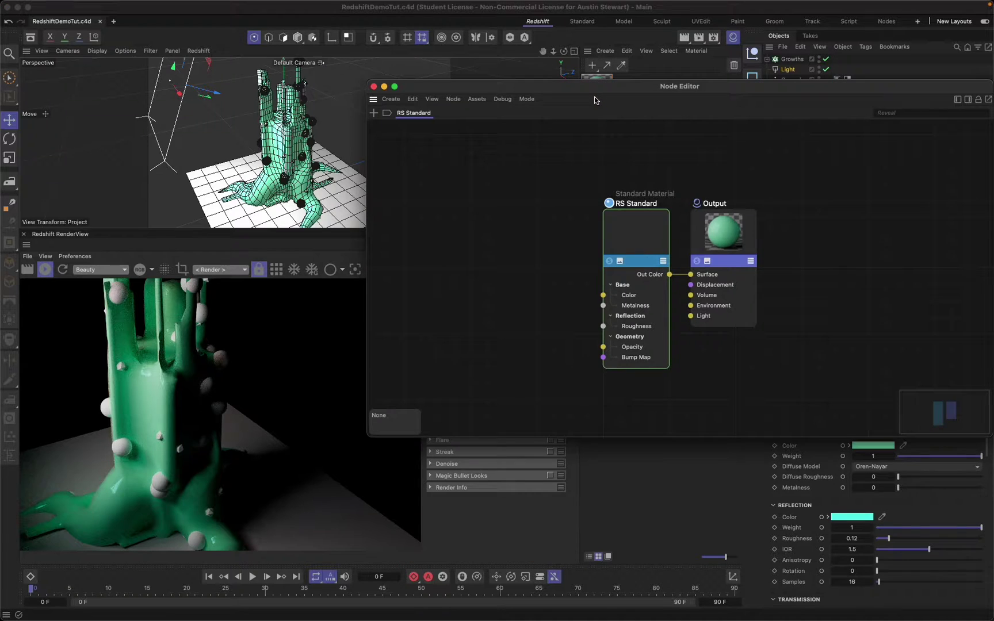
left_click_drag(596, 89, 320, 79)
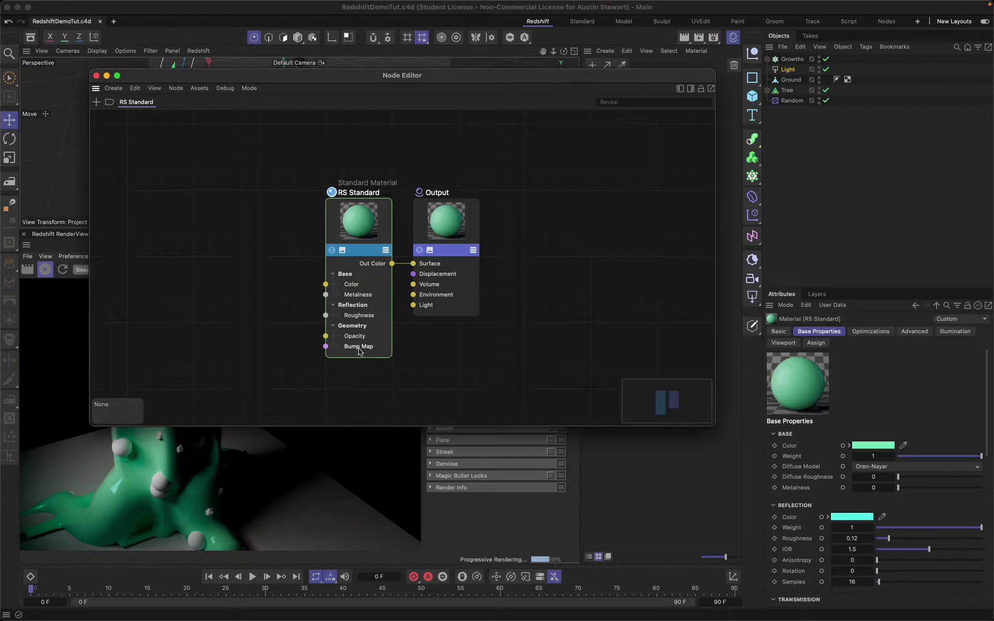
left_click_drag(457, 224, 501, 224)
left_click_drag(364, 222, 408, 189)
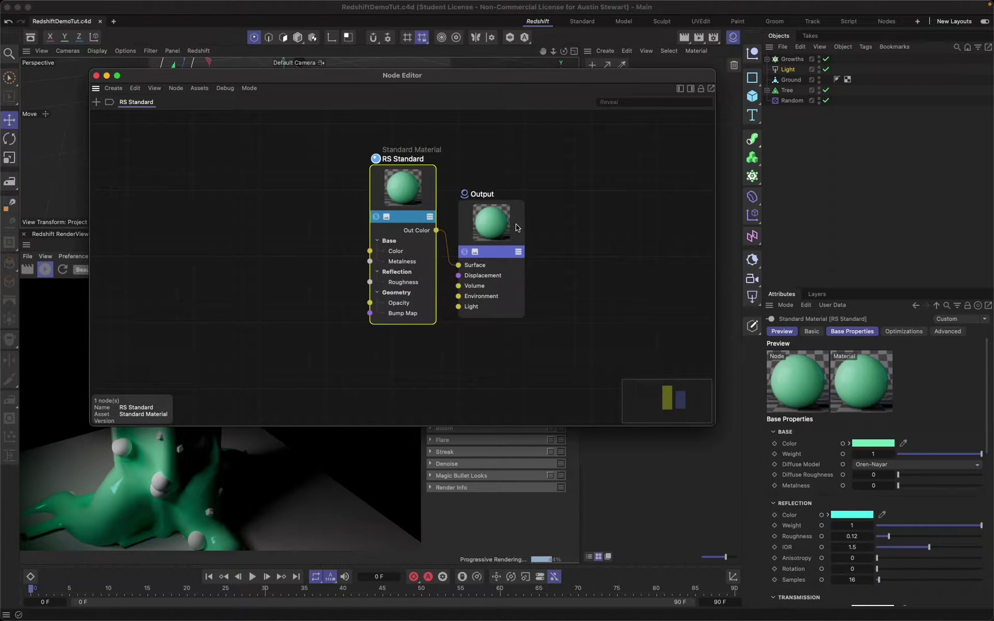
left_click_drag(496, 218, 506, 222)
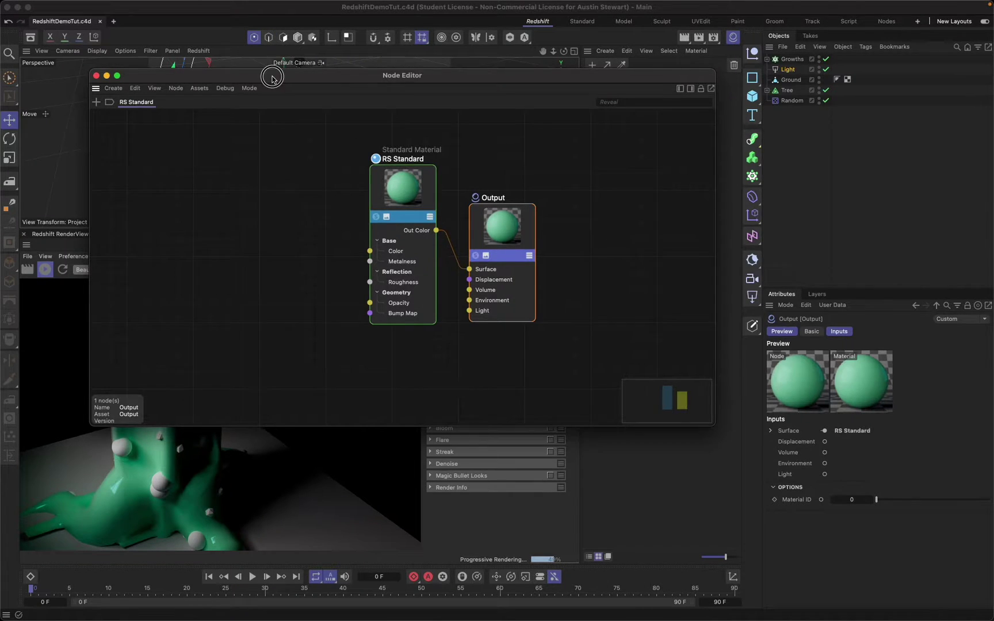
left_click_drag(271, 75, 421, 91)
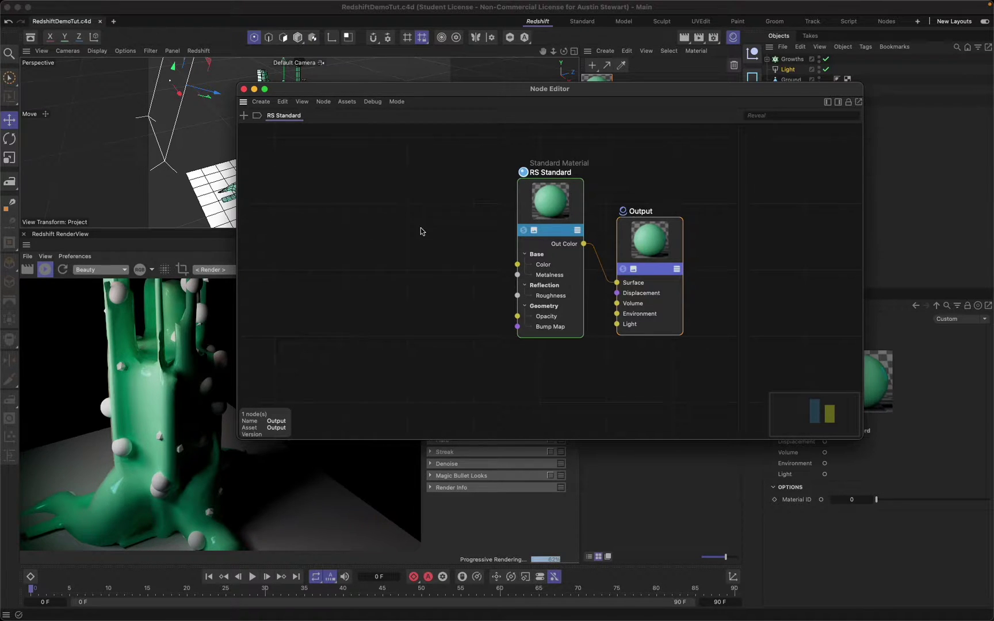
Step: Search the node browser for 'color' and select the Color Constant result
left_click(245, 118)
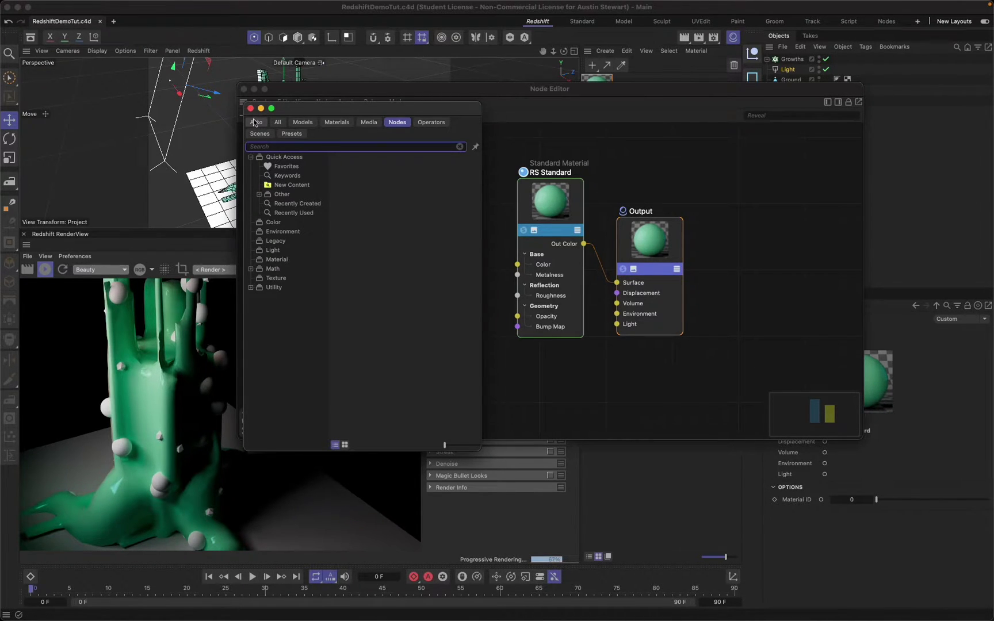
left_click(251, 108)
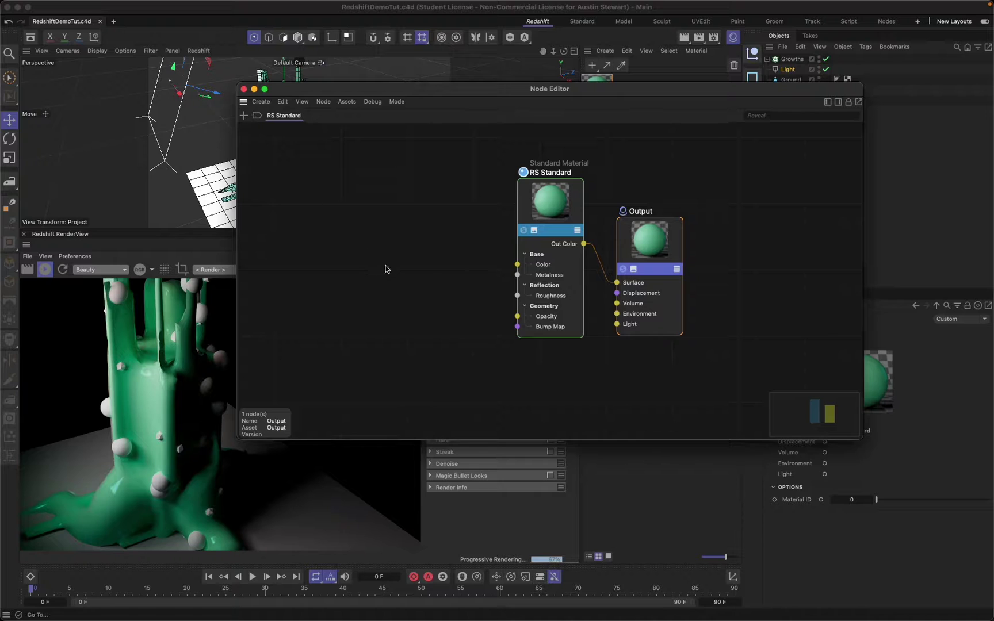
double_click(351, 246)
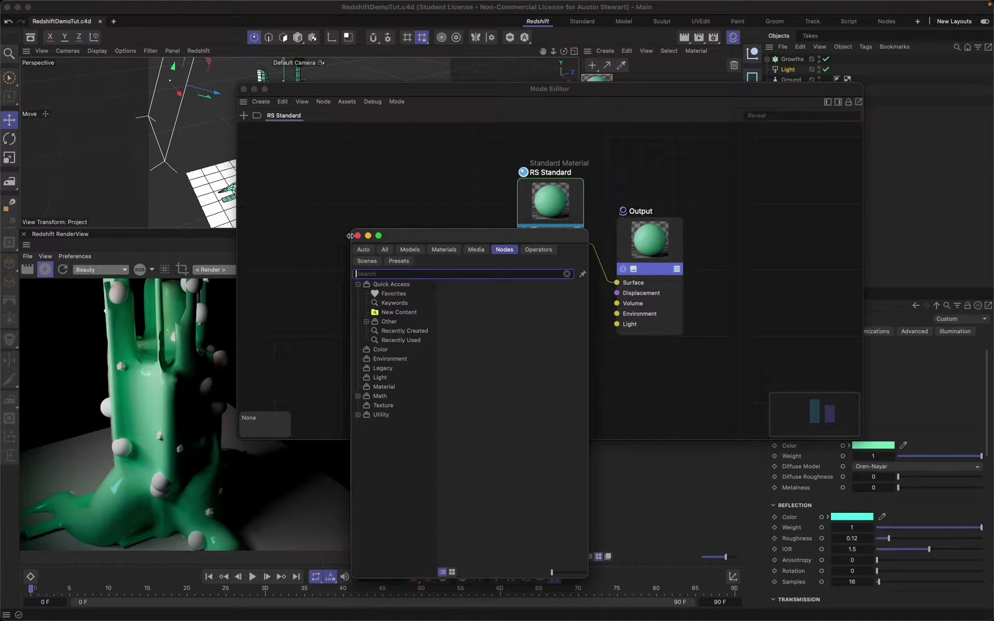
type("color")
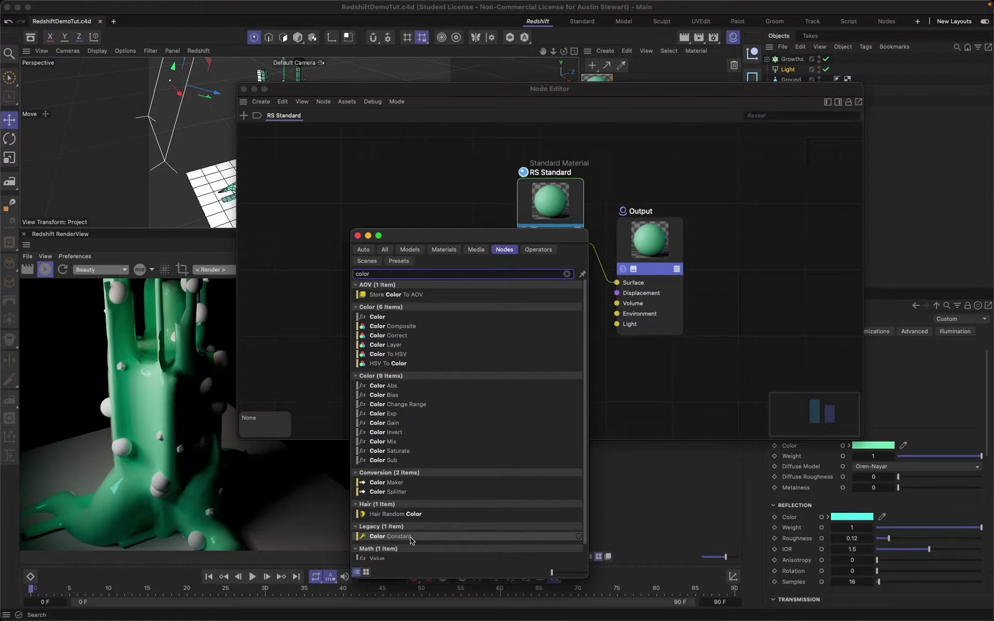
left_click(411, 537)
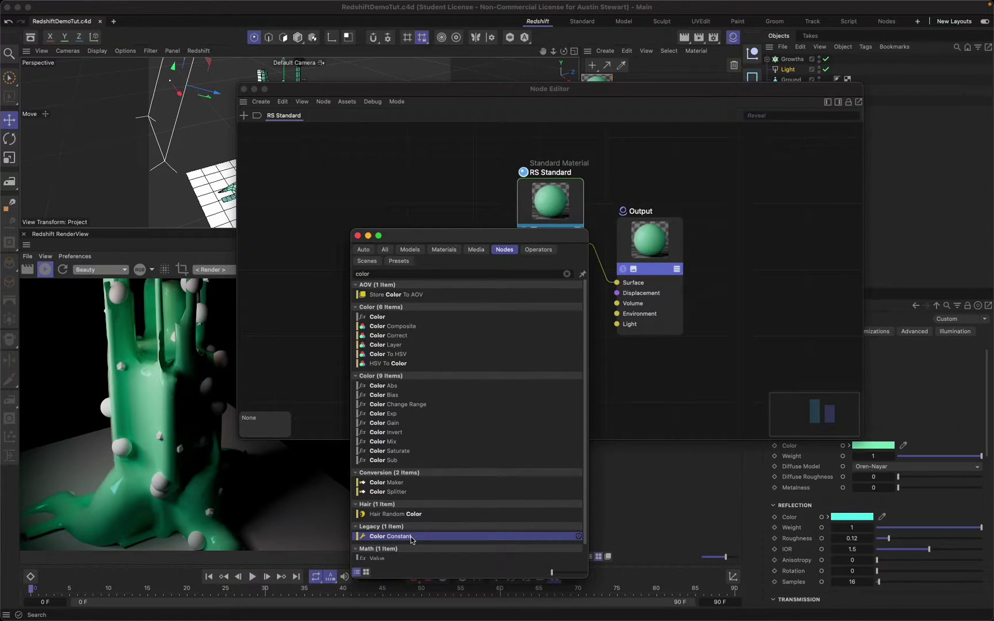
Step: Add a Color Constant node and wire its Out Color into the RS Standard's Color input
double_click(411, 540)
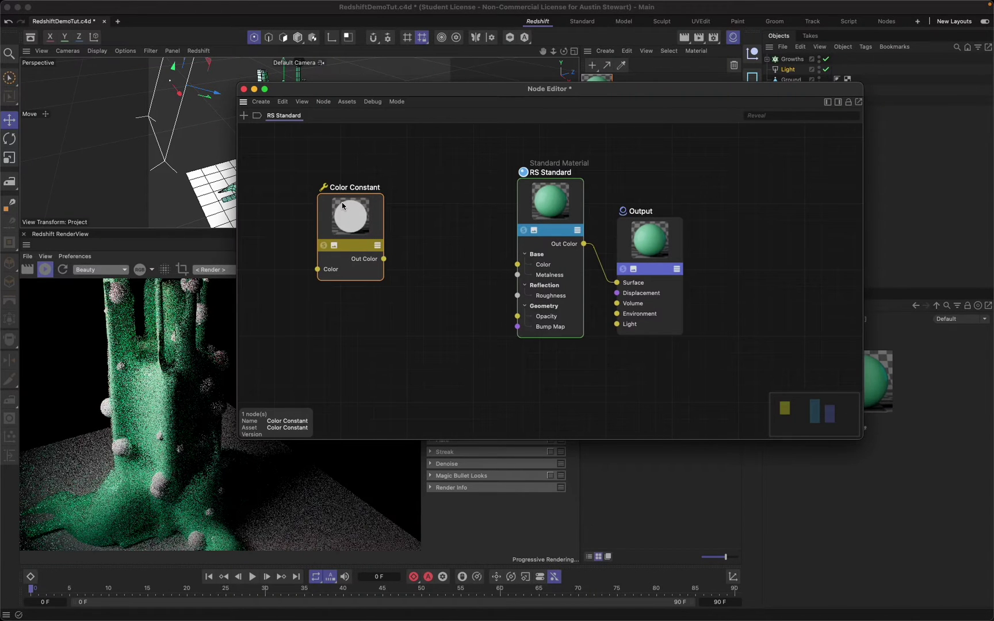
left_click_drag(356, 213, 373, 196)
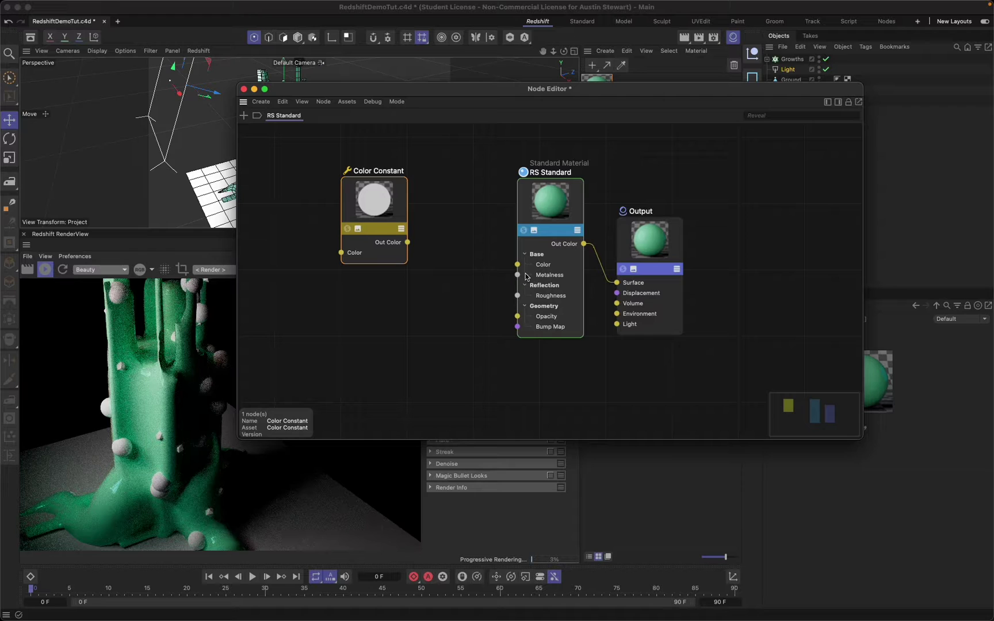
left_click_drag(408, 243, 518, 265)
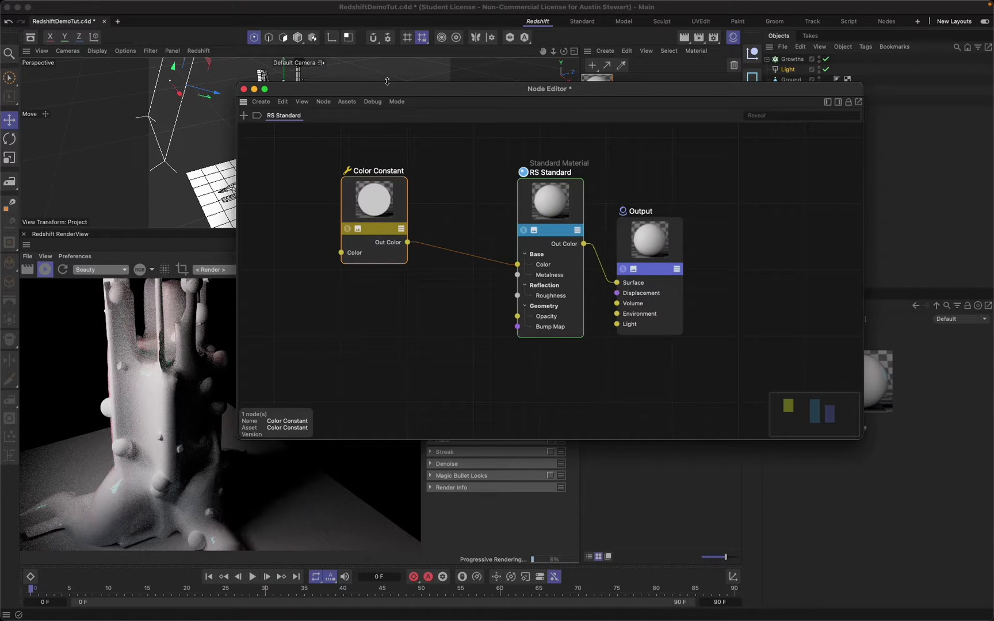
left_click_drag(383, 88, 220, 47)
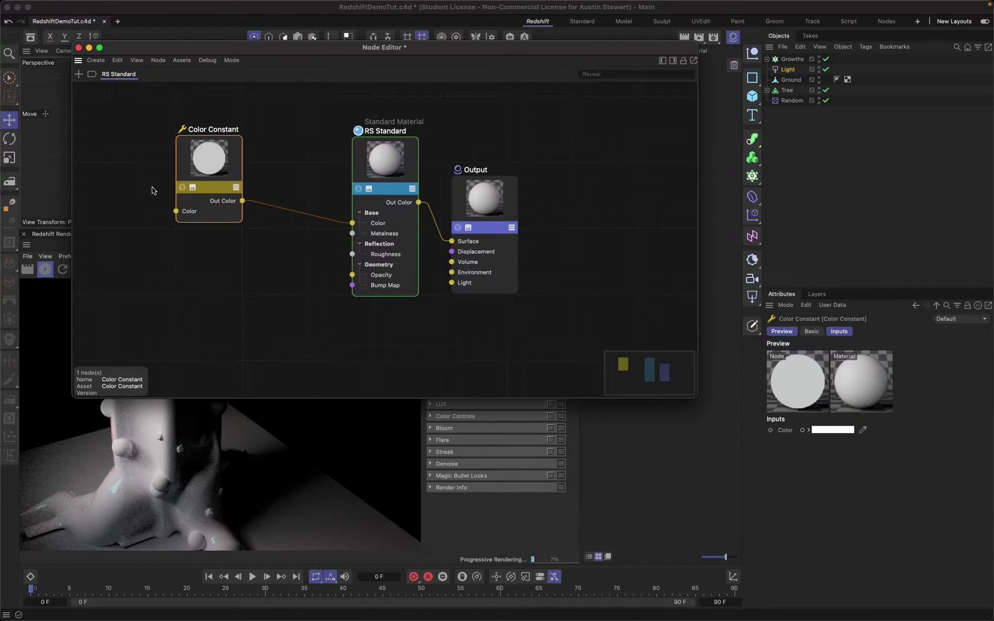
Step: Inspect the Output node's Surface input properties in the Attributes panel
left_click(390, 159)
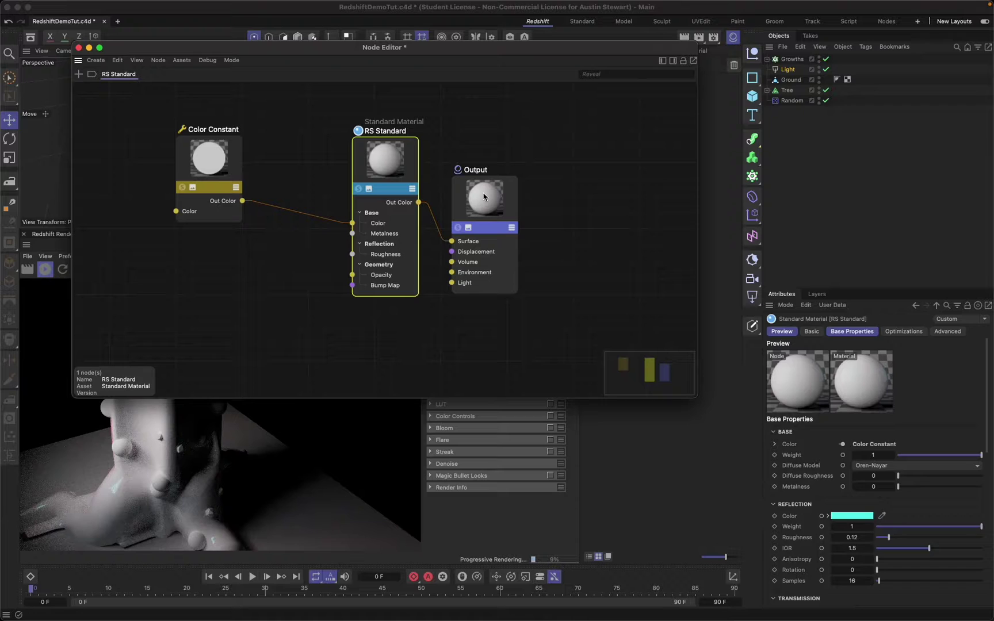
left_click(487, 194)
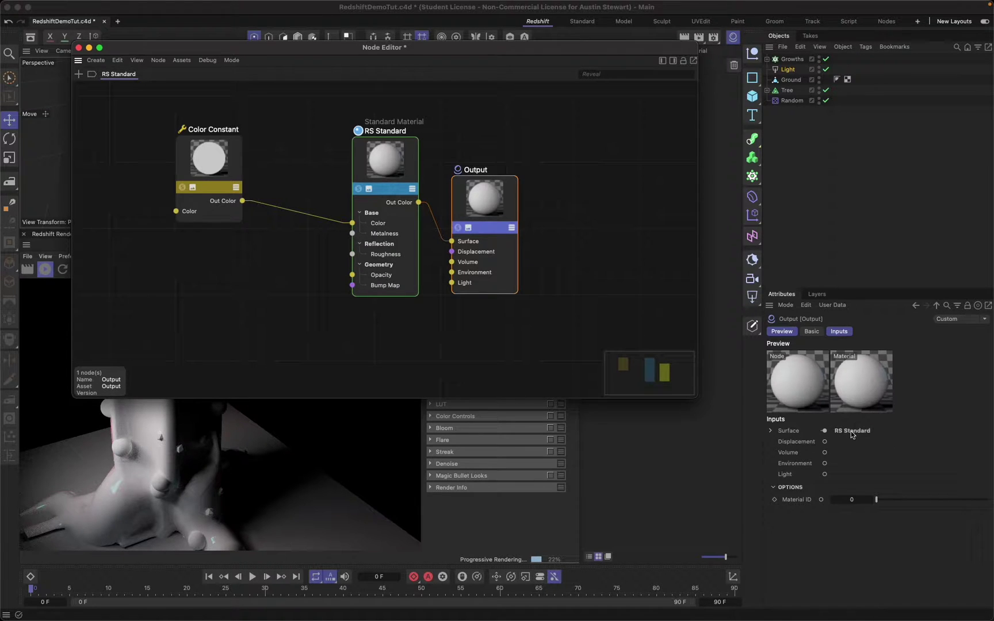
left_click(771, 431)
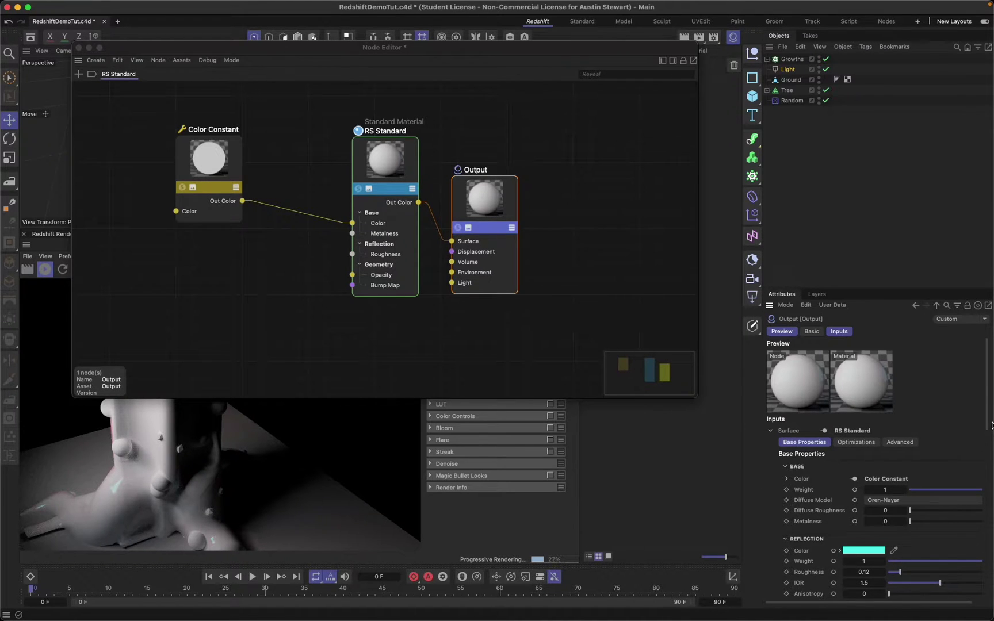
left_click_drag(989, 413, 964, 295)
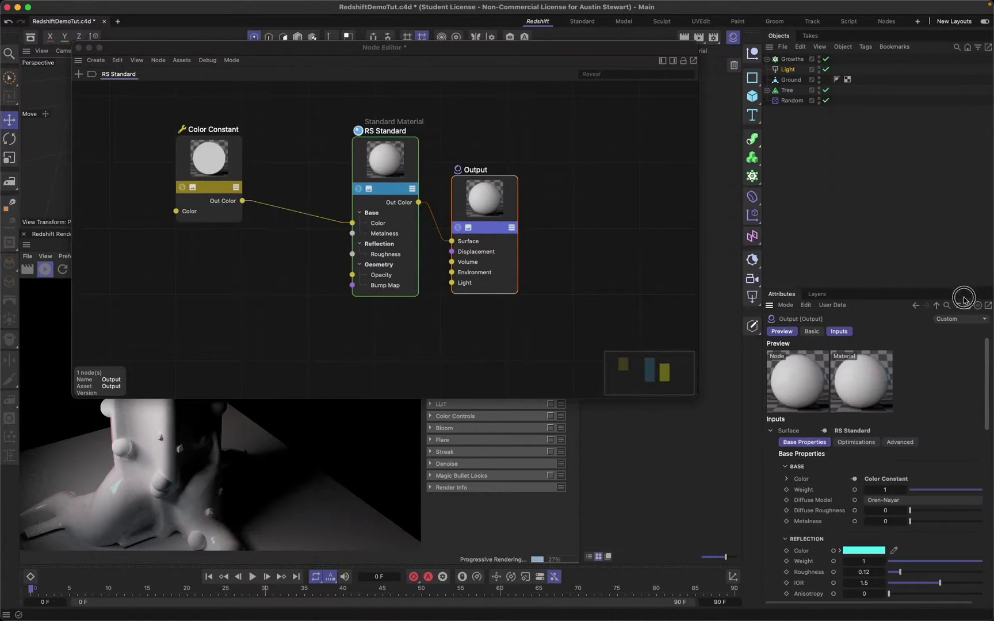
left_click(770, 431)
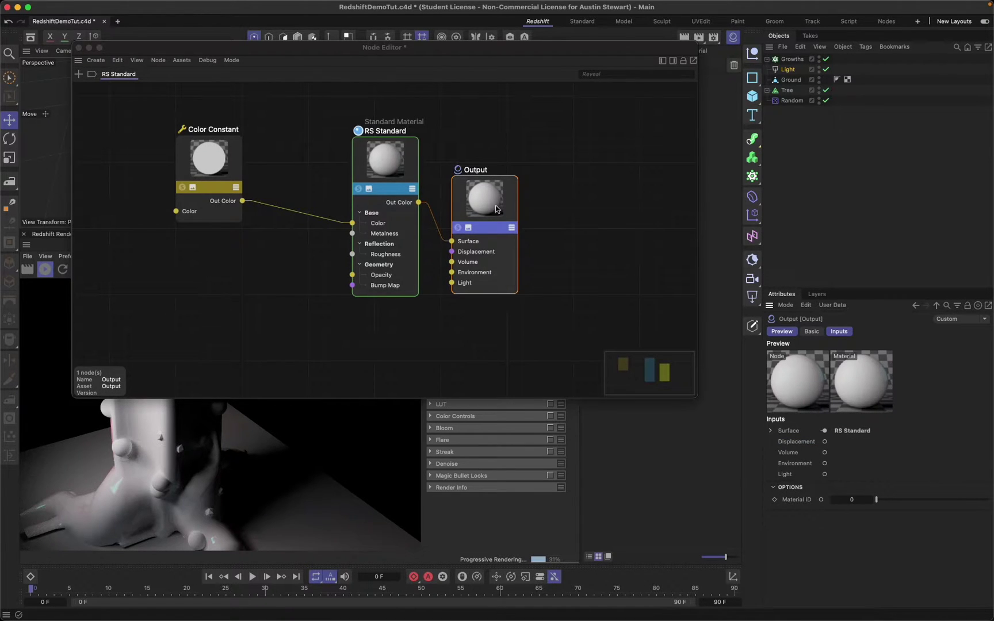
Step: Check the RS Standard's linked base Color, then select the Color Constant node
left_click(376, 156)
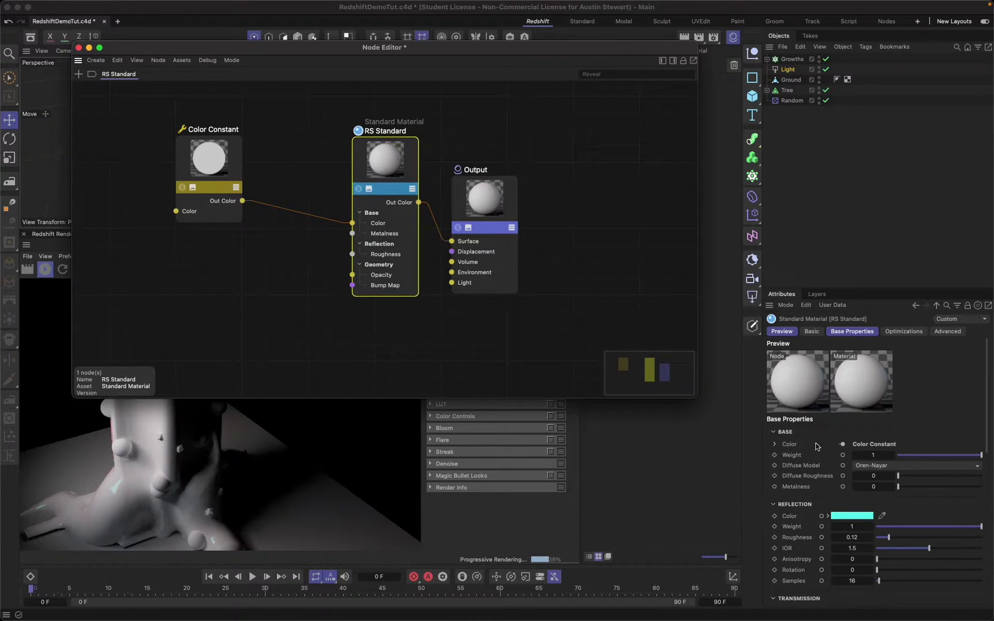
left_click(774, 444)
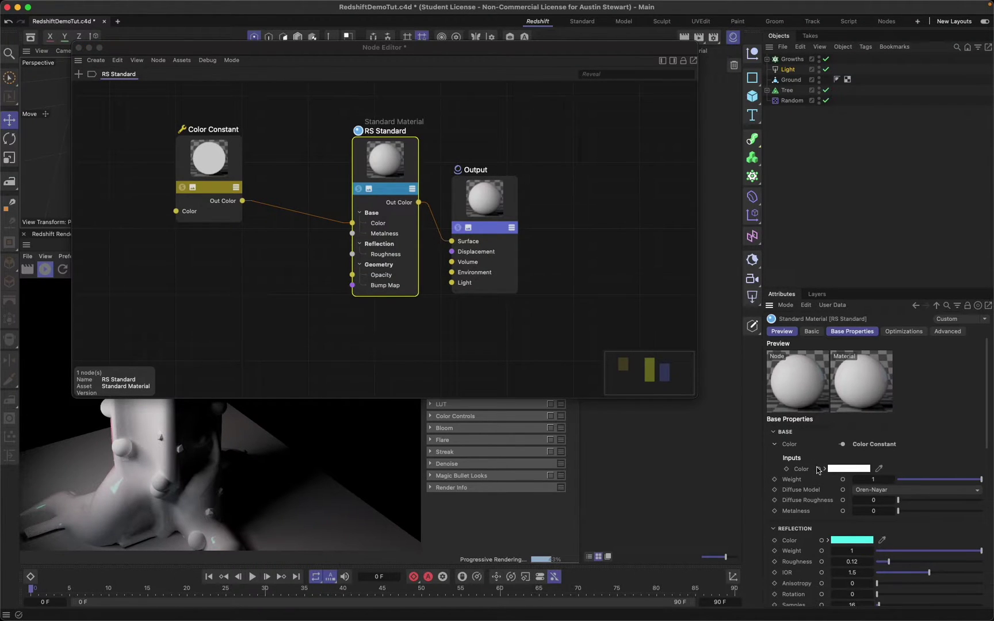
left_click(773, 432)
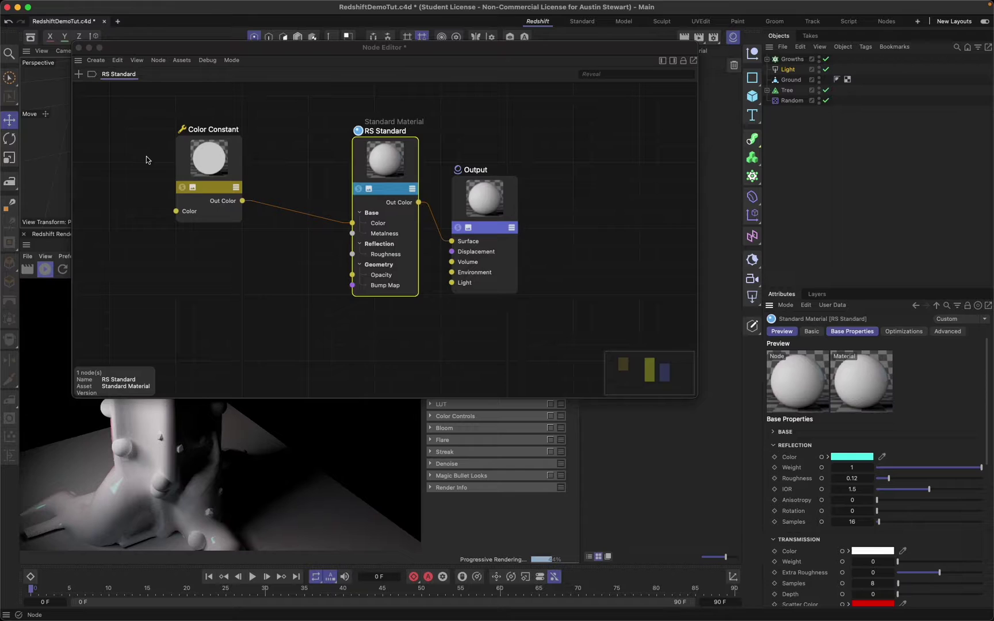
left_click(201, 162)
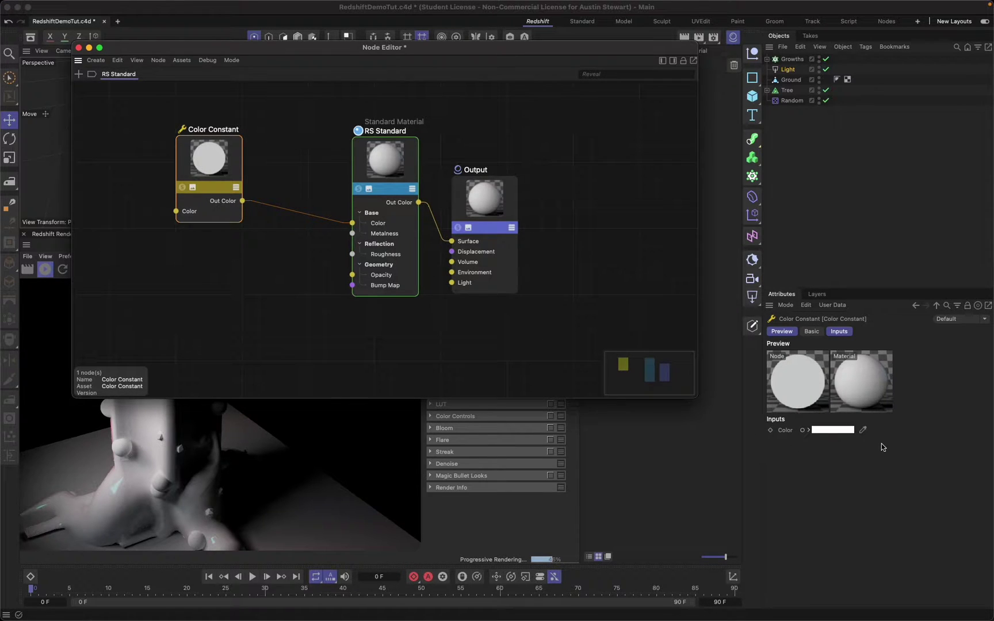
Step: Set the Color Constant colour to magenta (RGB 220, 18, 220) and reposition the node
left_click(833, 429)
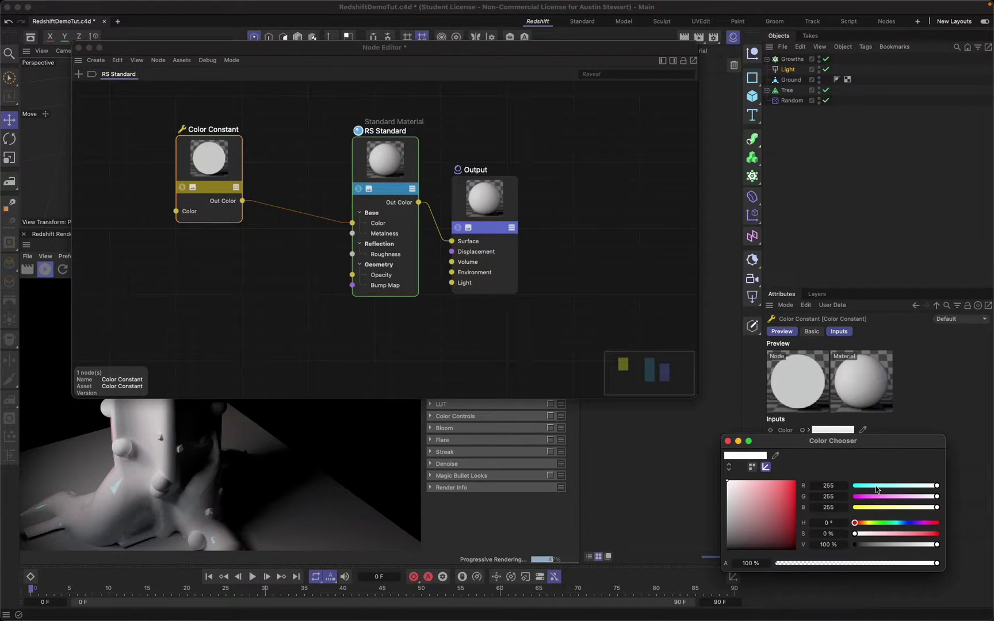
left_click(896, 498)
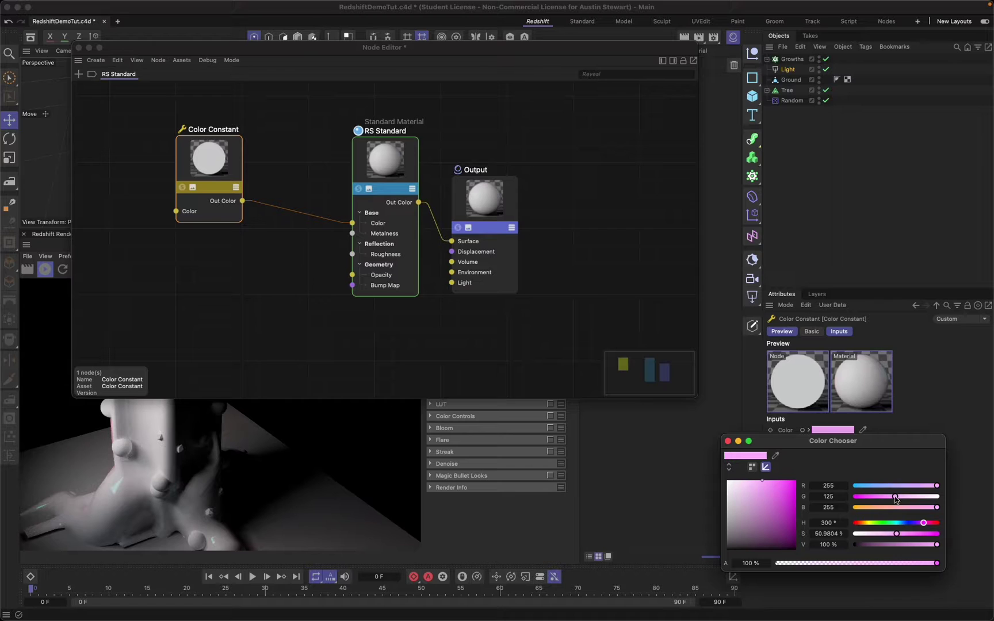
left_click(791, 489)
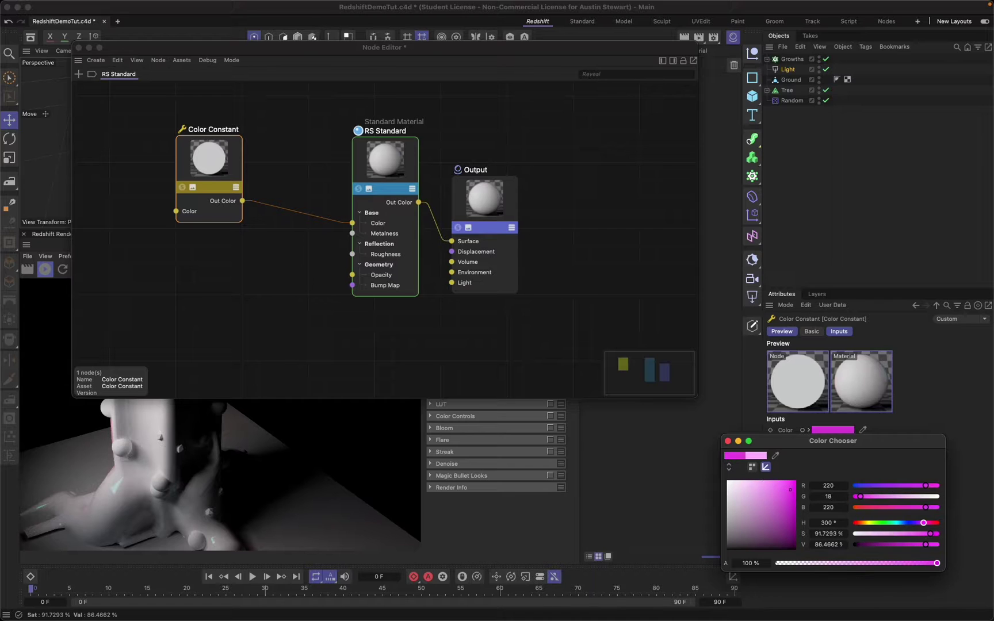
left_click(728, 441)
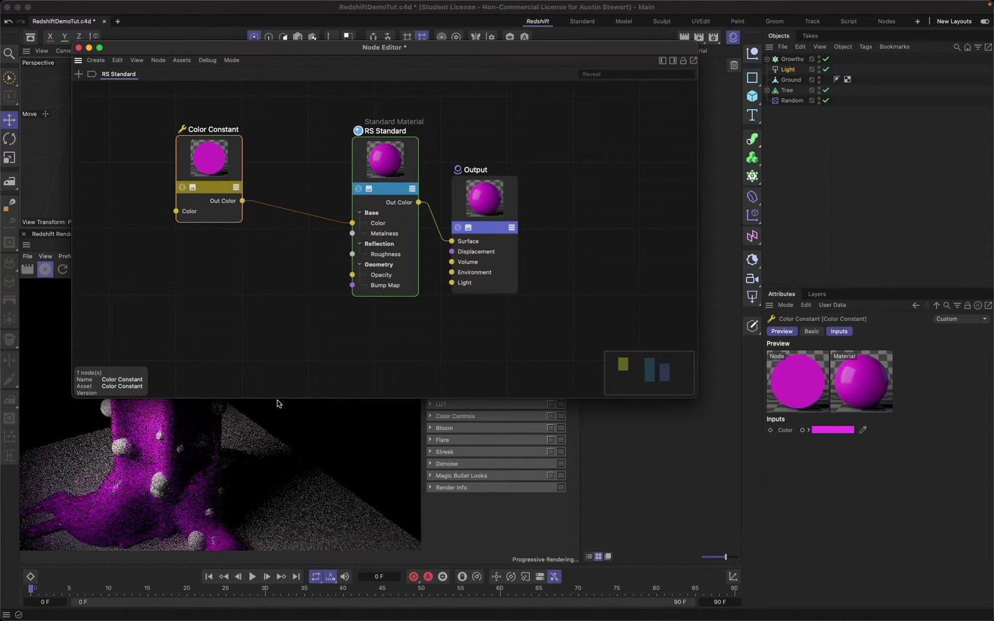
left_click_drag(251, 47, 319, 54)
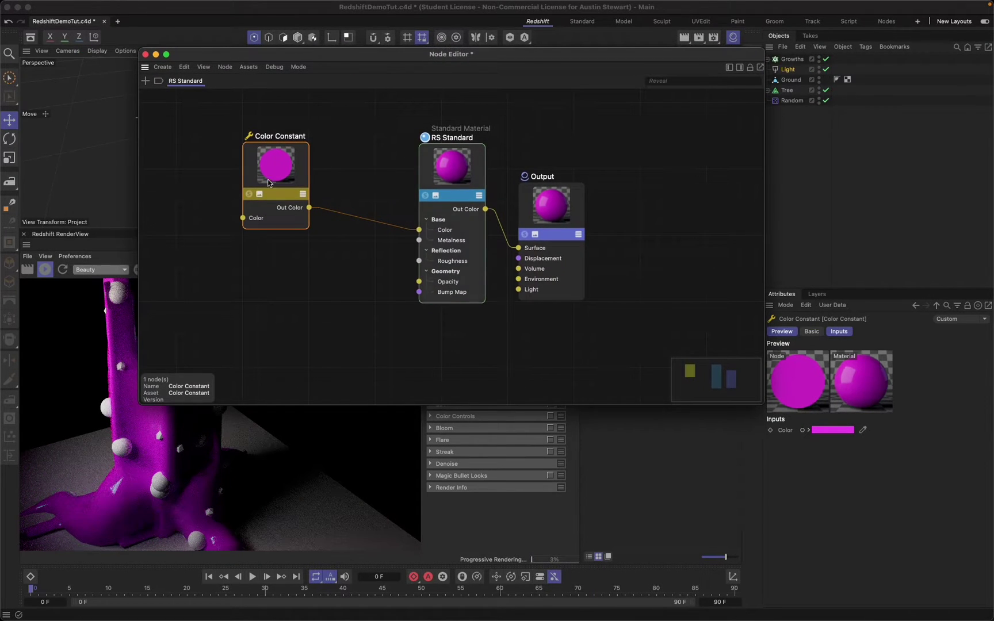
left_click_drag(265, 165, 256, 140)
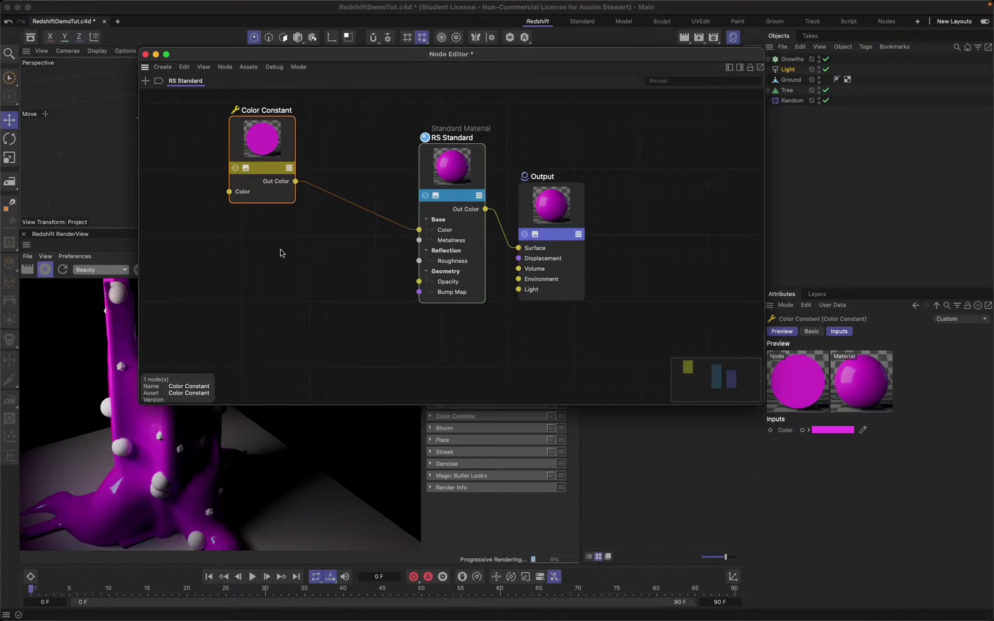
Step: Add a Maxon Noise node from a 'noise' search and place it below Color Constant
double_click(218, 259)
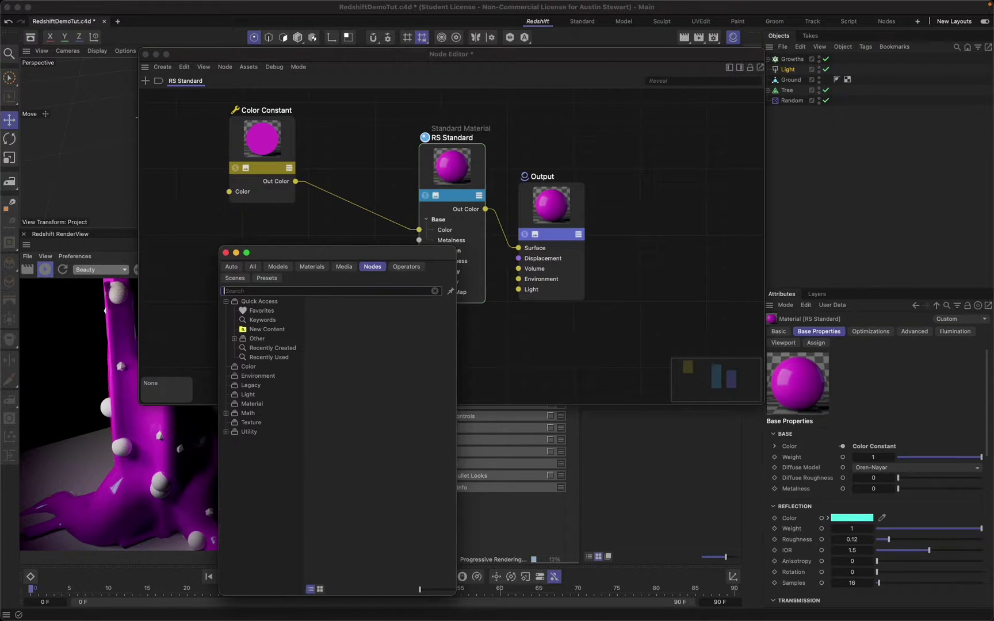
type("noise")
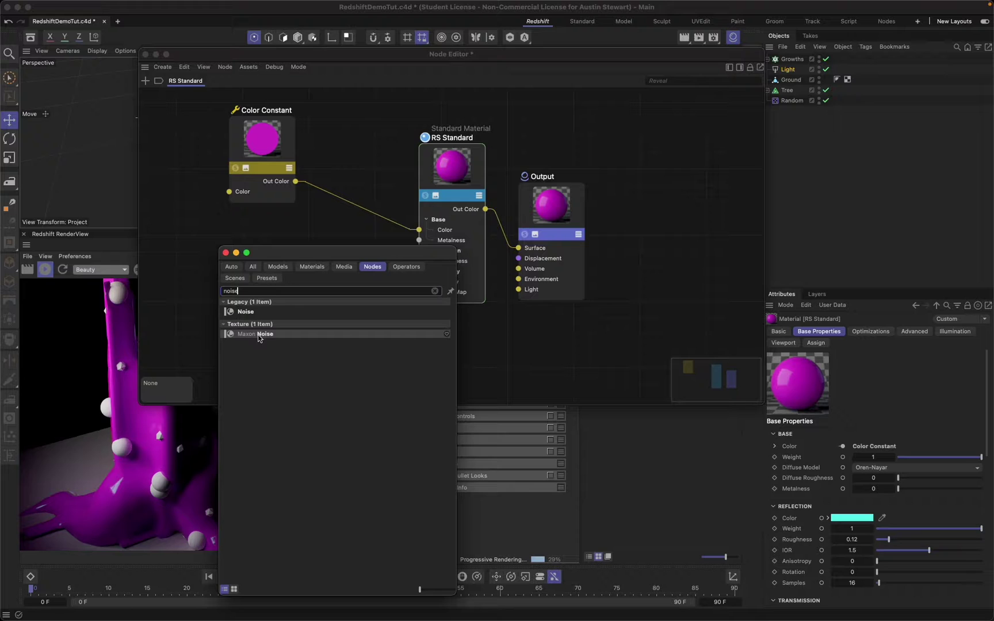
double_click(259, 335)
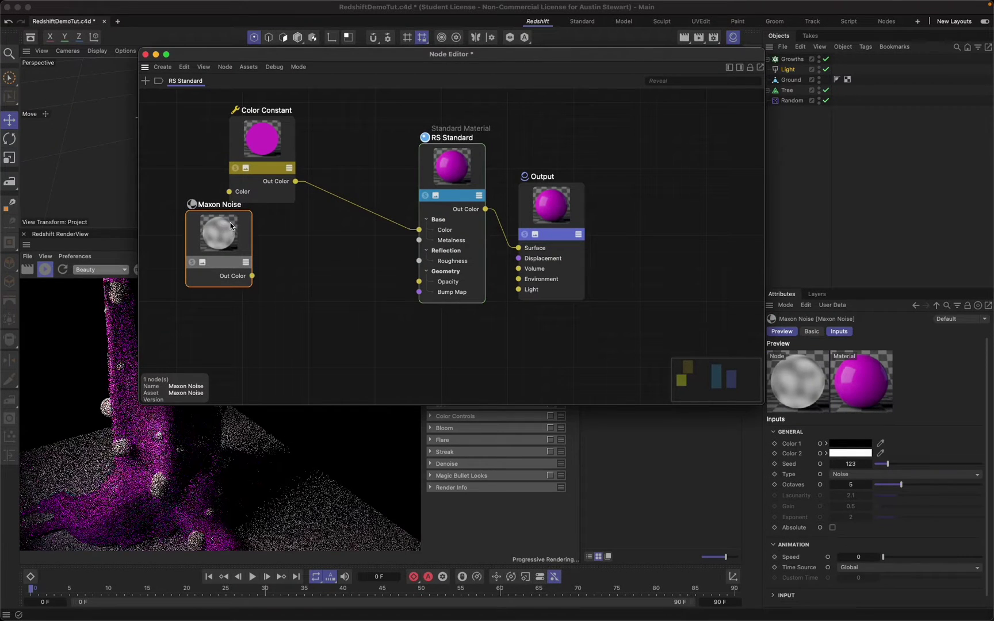
left_click_drag(218, 233, 256, 263)
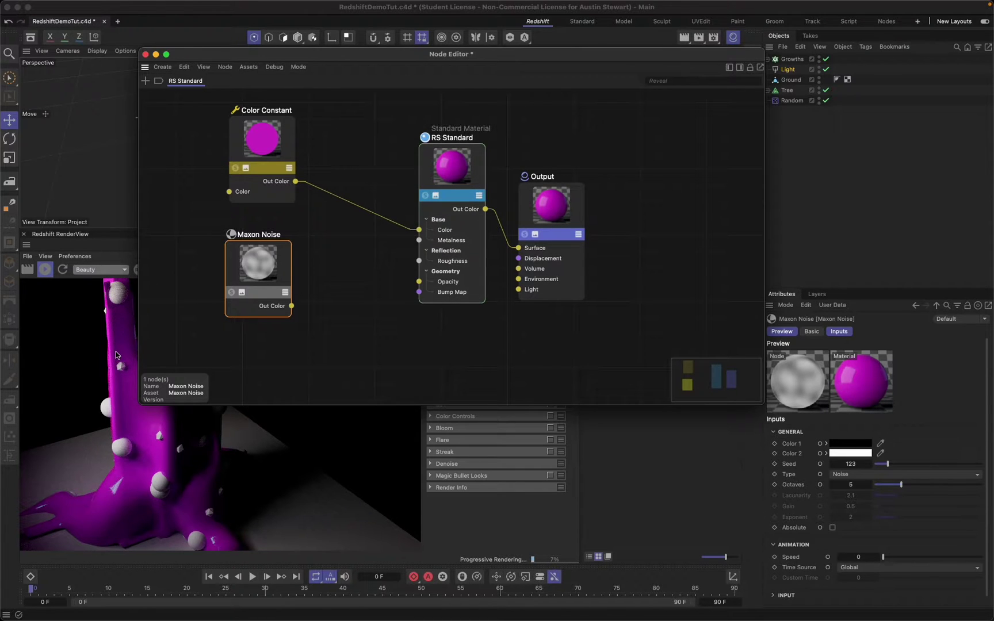
left_click_drag(251, 265, 247, 255)
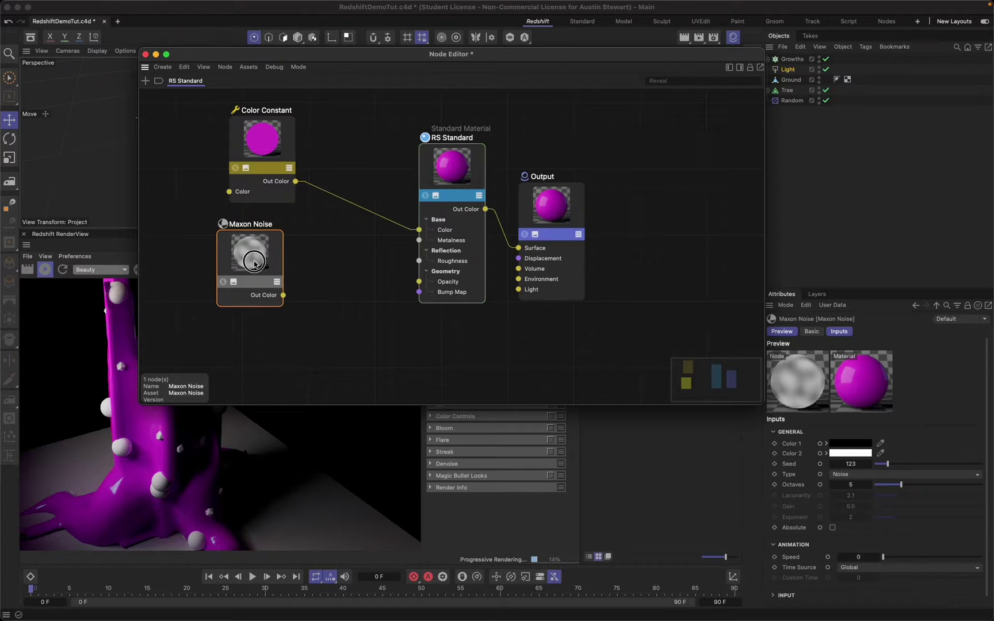
left_click_drag(254, 260, 249, 257)
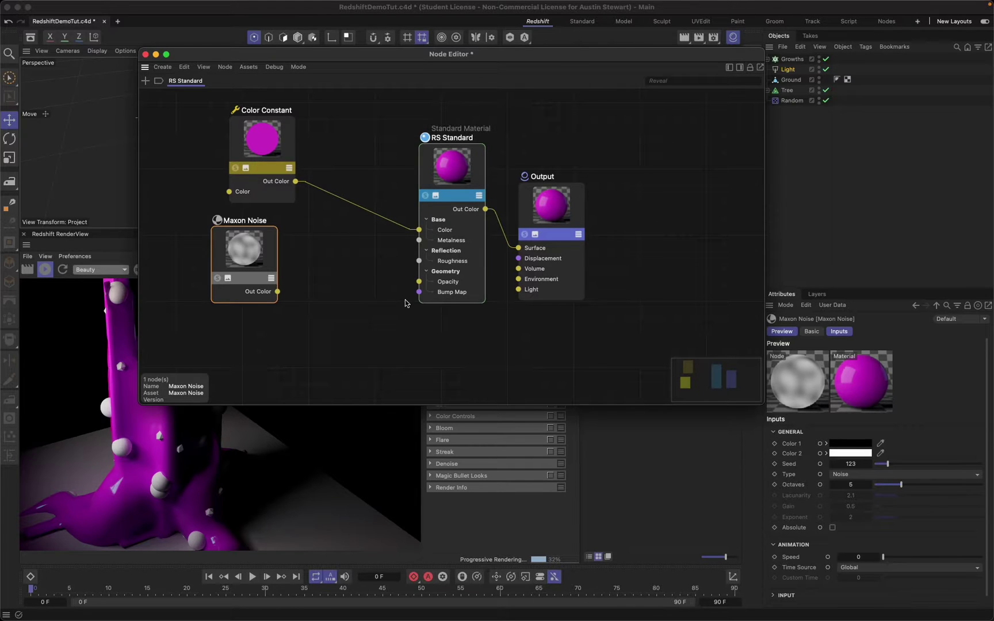
Step: Wire the Maxon Noise Out Color into the RS Standard's base Color input
left_click_drag(241, 245, 239, 246)
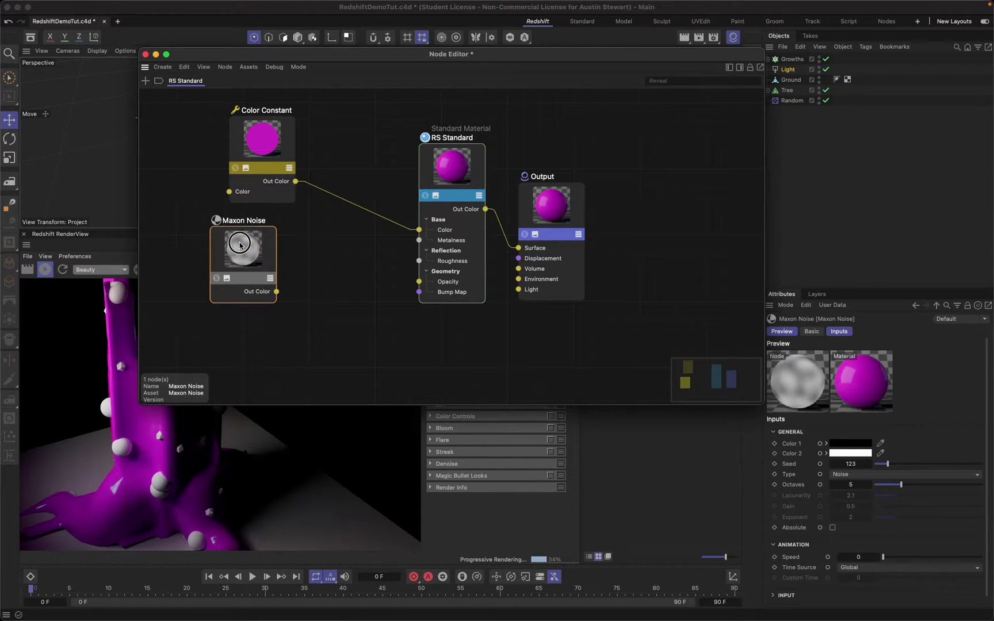
left_click_drag(276, 292, 419, 230)
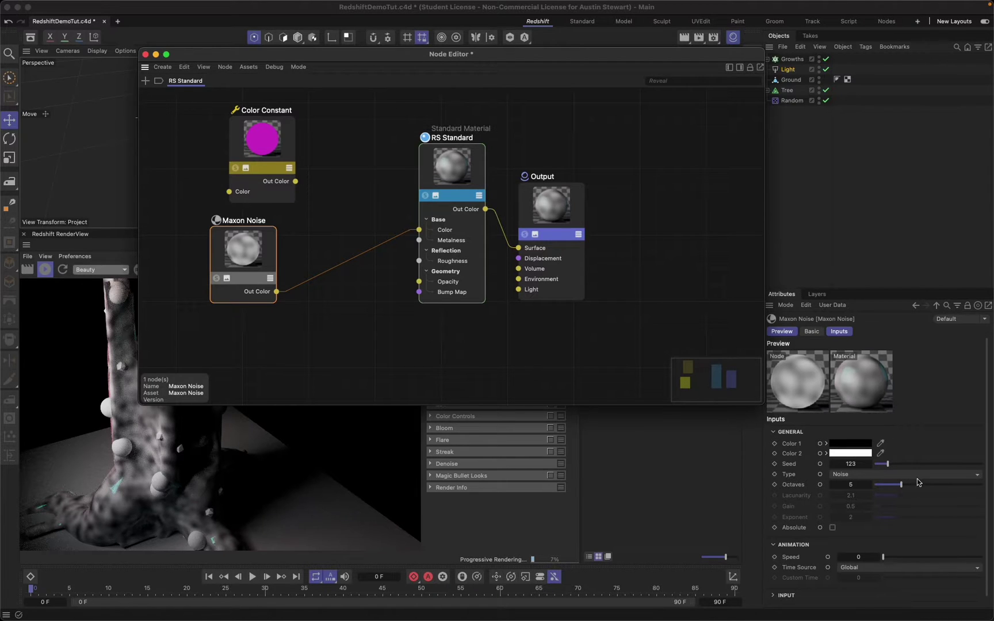
left_click_drag(667, 55, 548, 67)
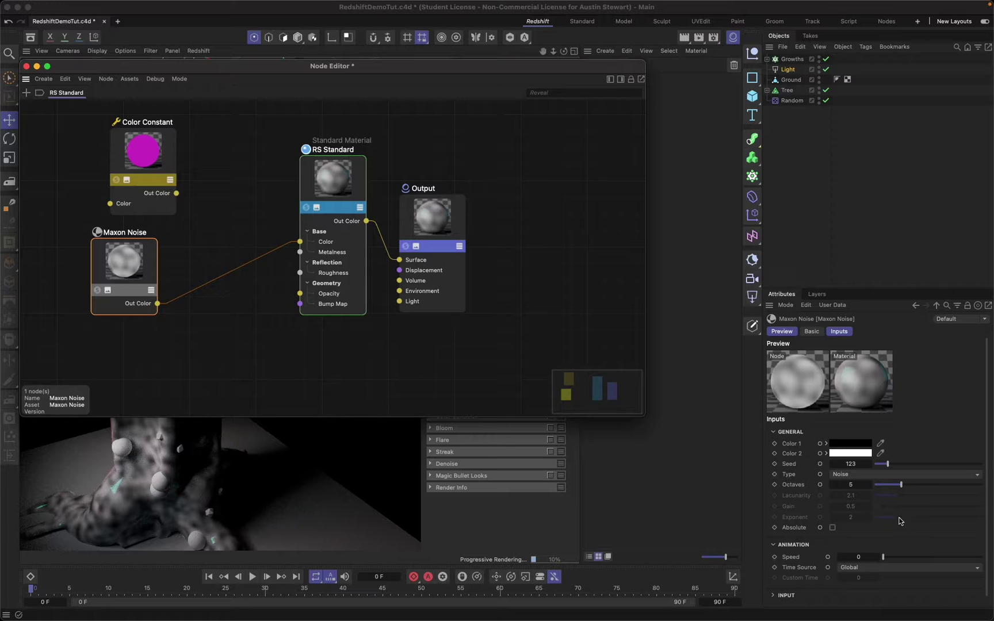
left_click(981, 527)
scroll(981, 527, "down", 1)
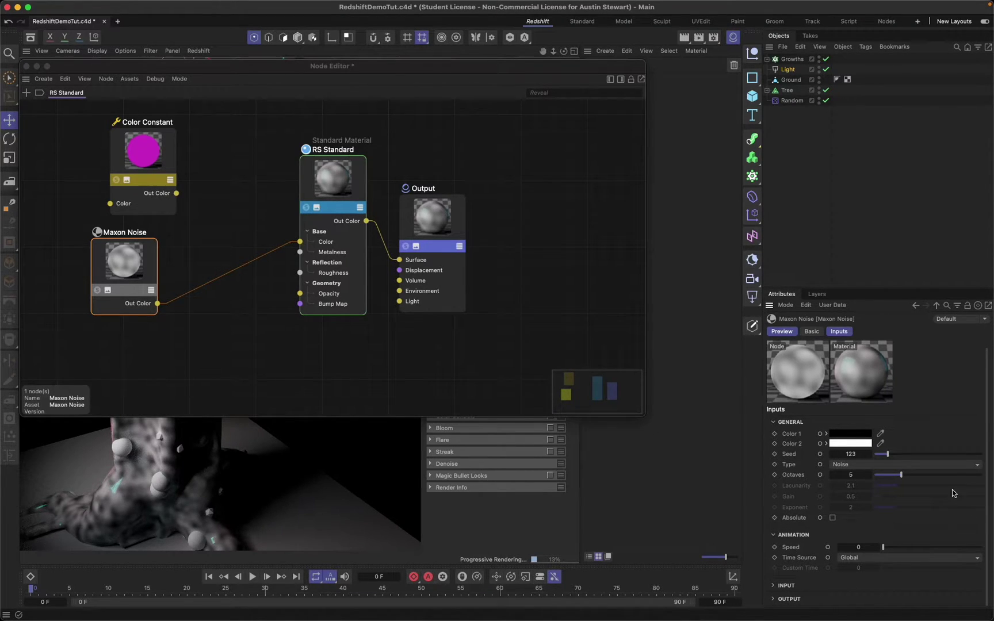
Step: Change the Maxon Noise type to Gaseous
left_click(977, 469)
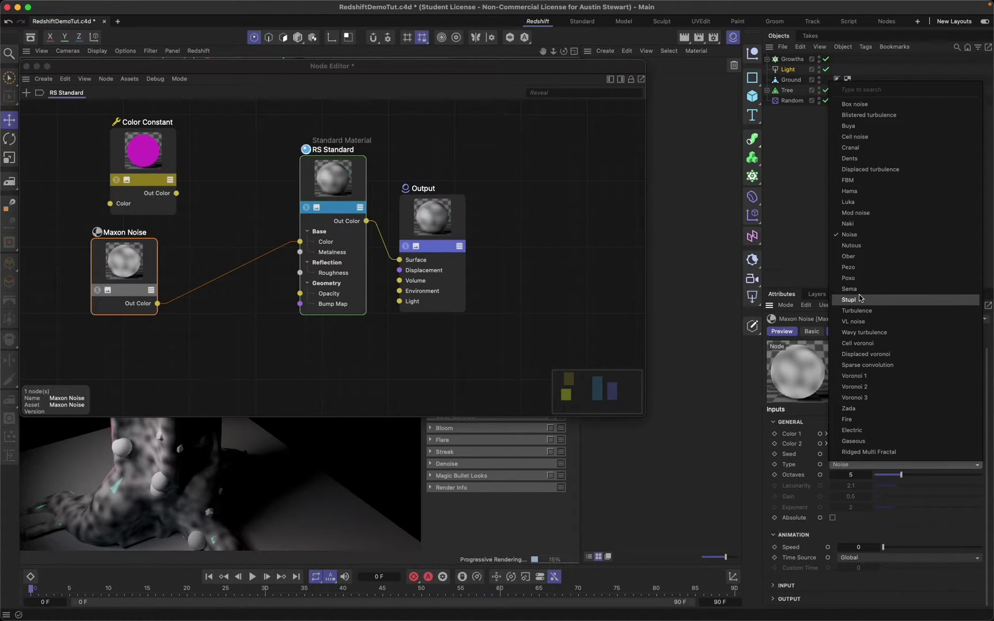
left_click(890, 442)
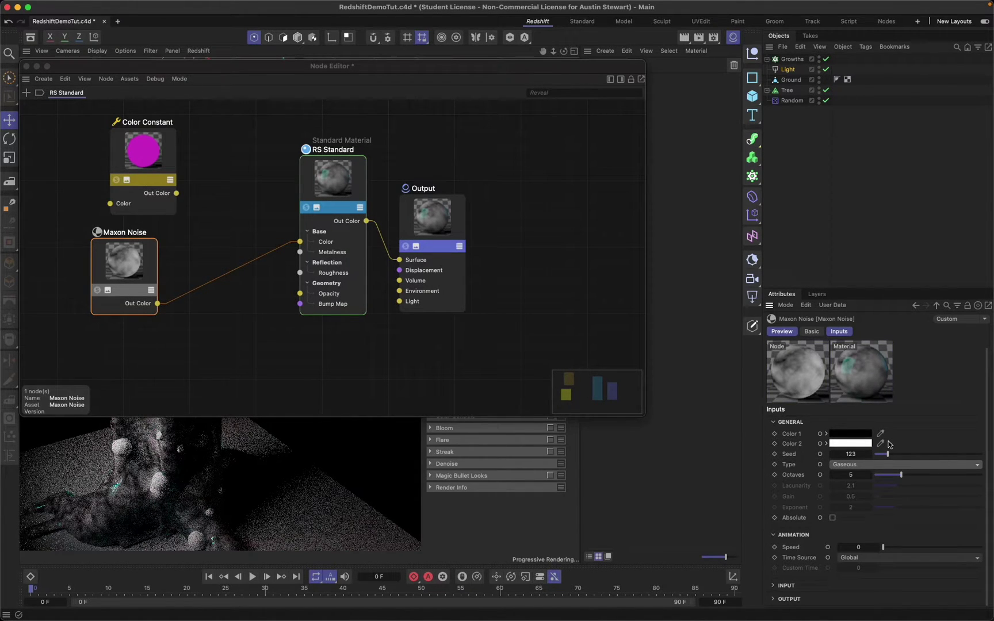
left_click_drag(259, 69, 408, 46)
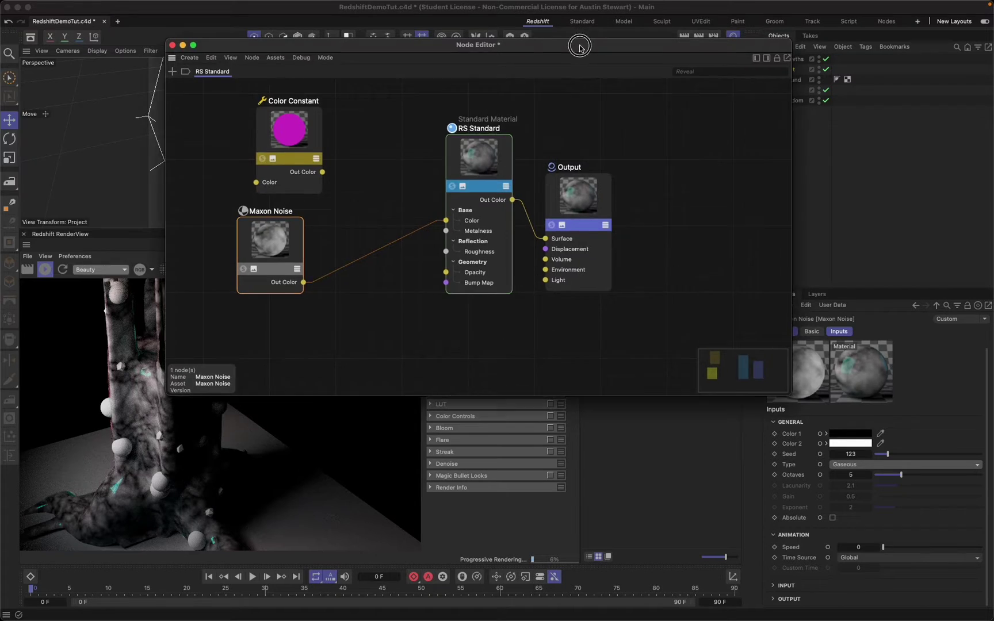
left_click_drag(580, 45, 424, 75)
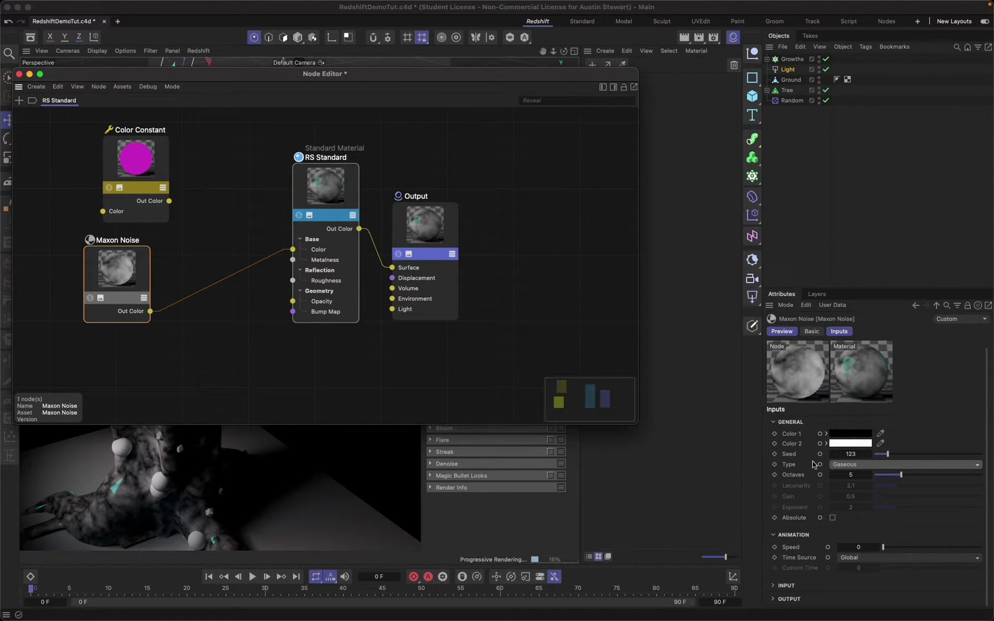
Step: Set the Maxon Noise Octaves to 6.2
left_click(883, 476)
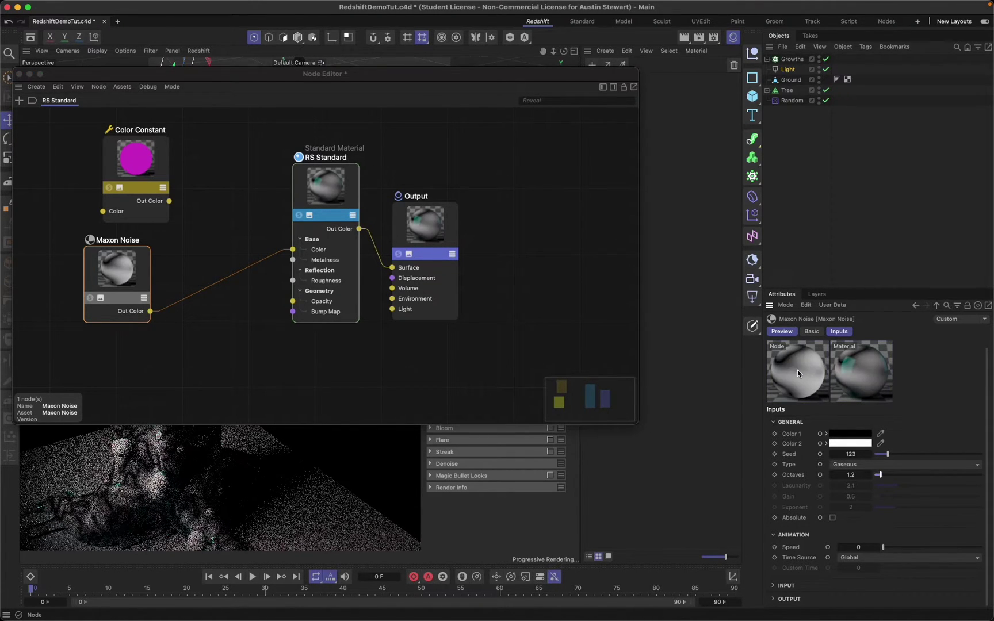
left_click(931, 475)
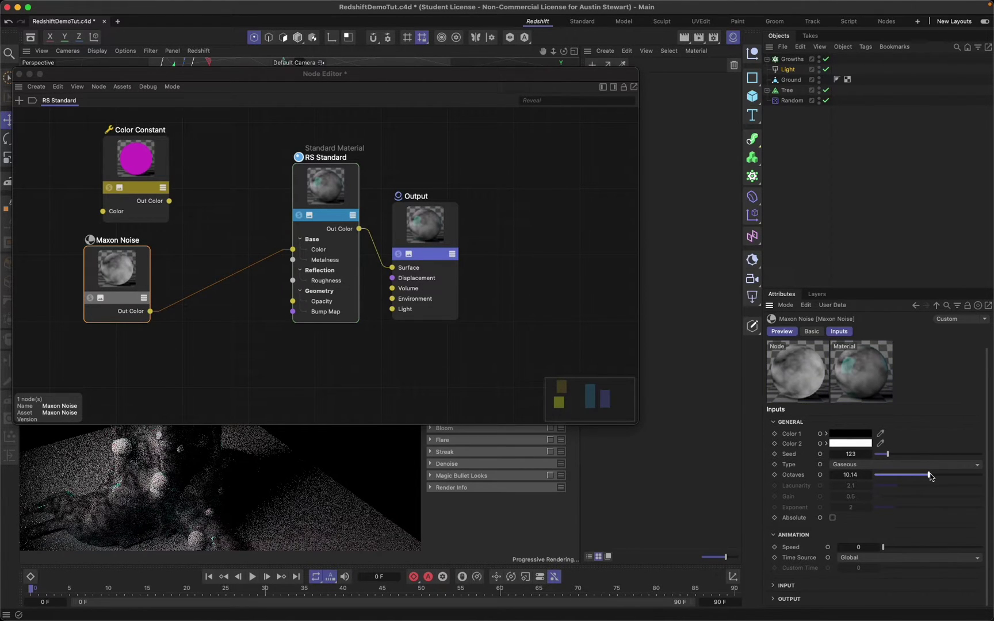
left_click_drag(930, 476, 909, 475)
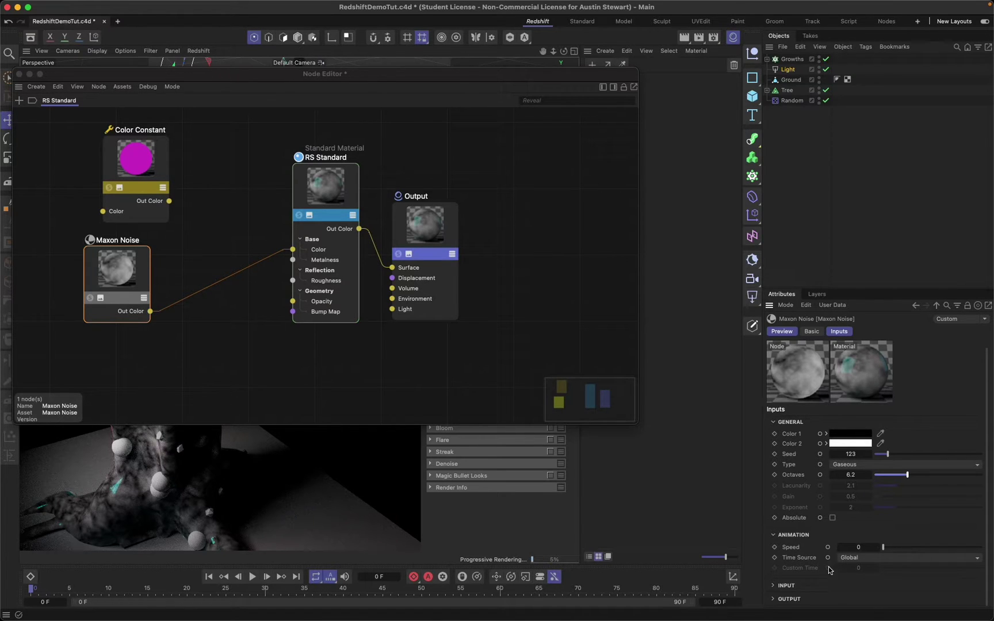
Step: Keep the noise coordinate source as Object and set Overall Scale to 0.72
left_click(775, 587)
scroll(791, 555, "down", 2)
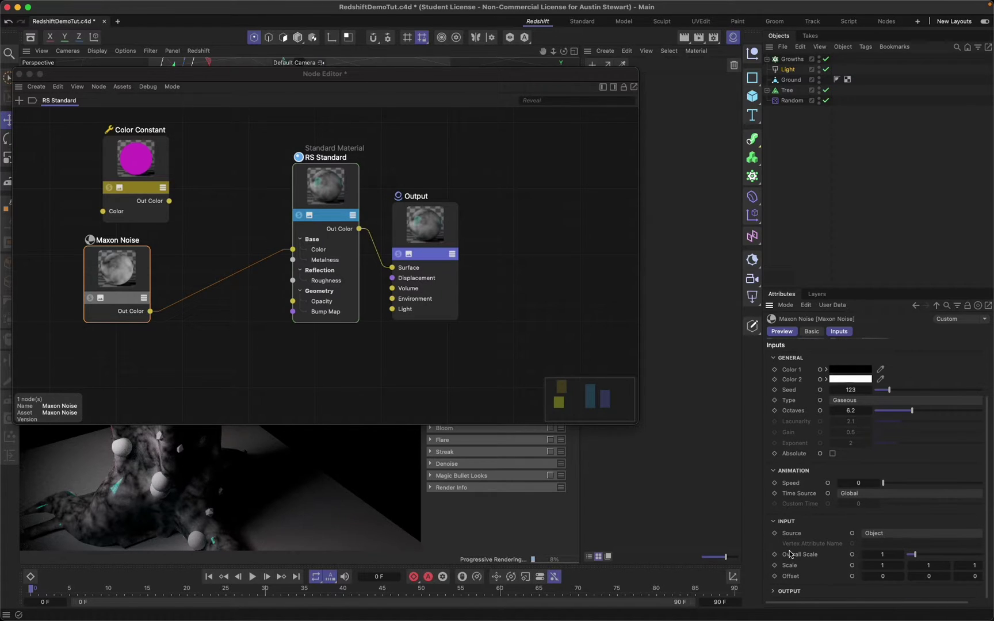
left_click(944, 533)
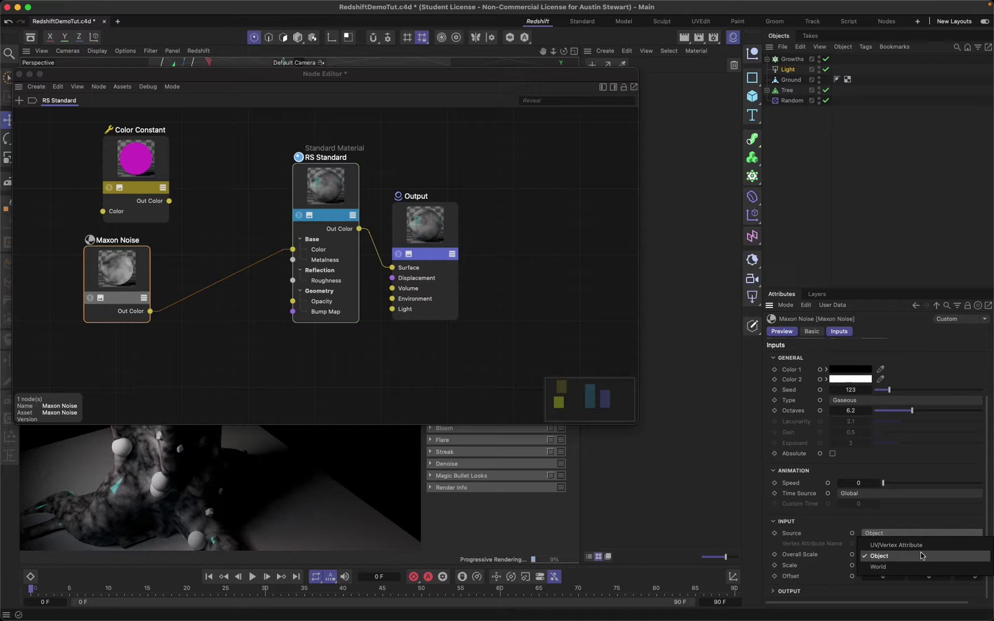
left_click(870, 525)
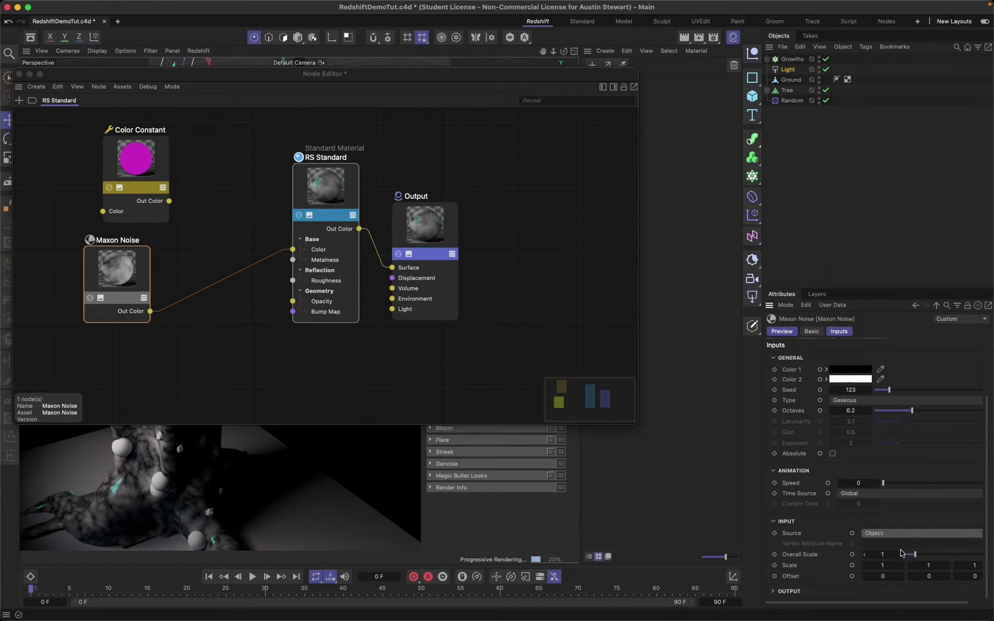
left_click_drag(915, 557, 936, 556)
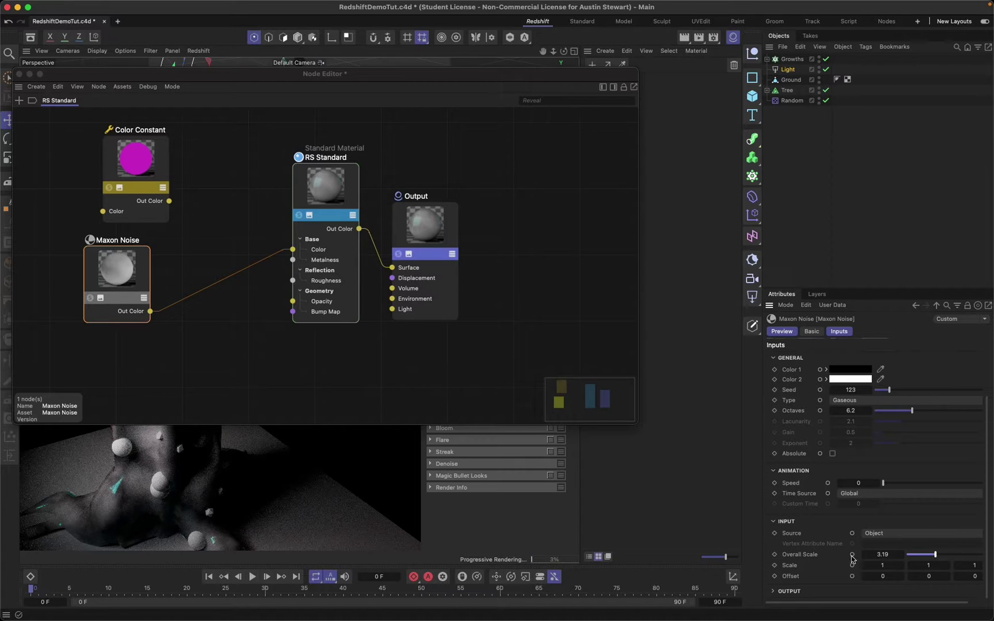
left_click(912, 557)
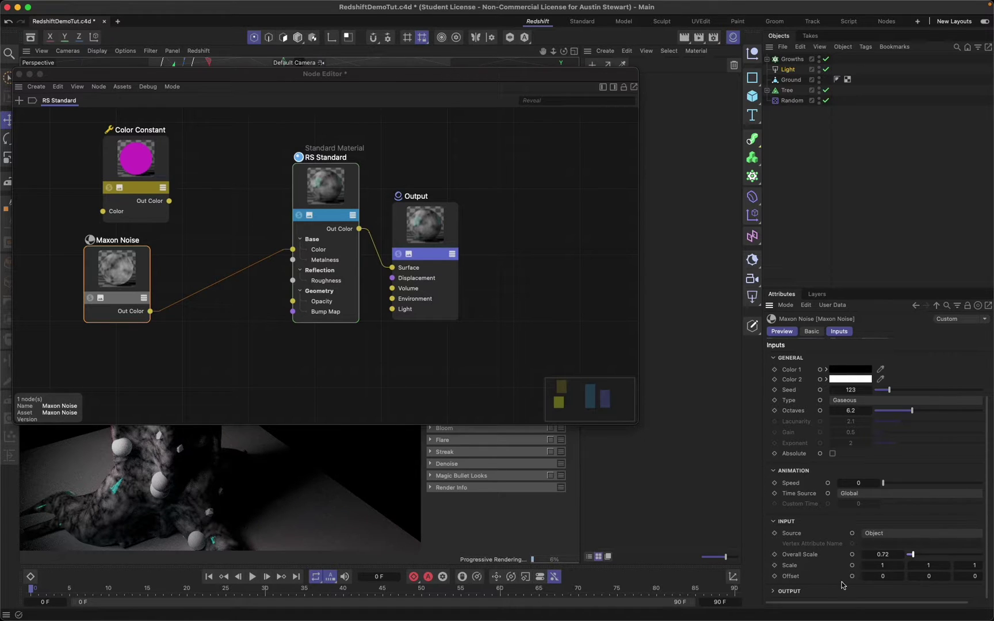
Step: Set the Maxon Noise Y scale to 10
left_click(929, 566)
type("10")
key("Return")
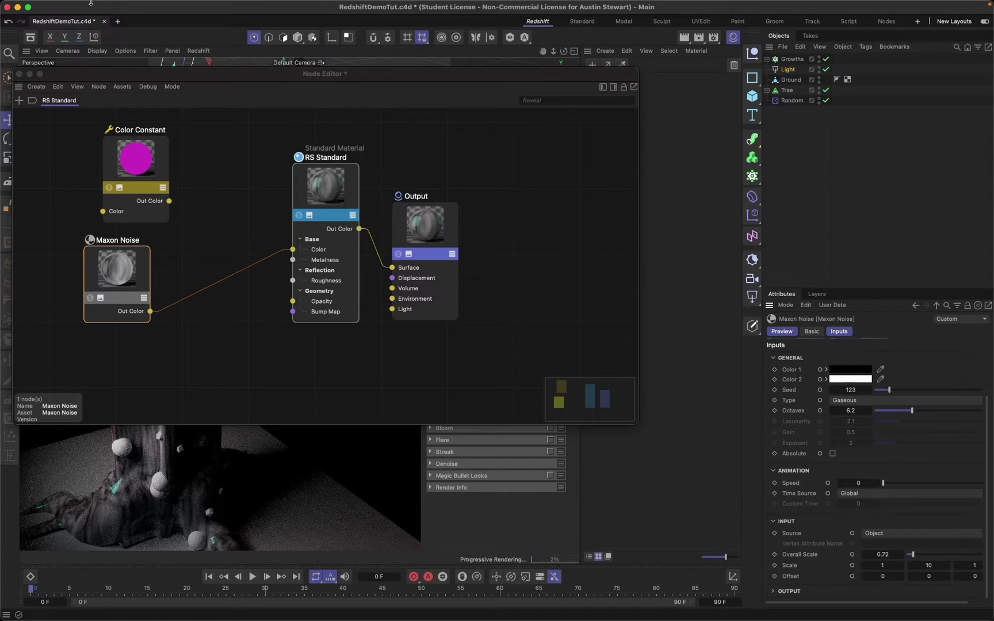
left_click_drag(122, 78, 341, 36)
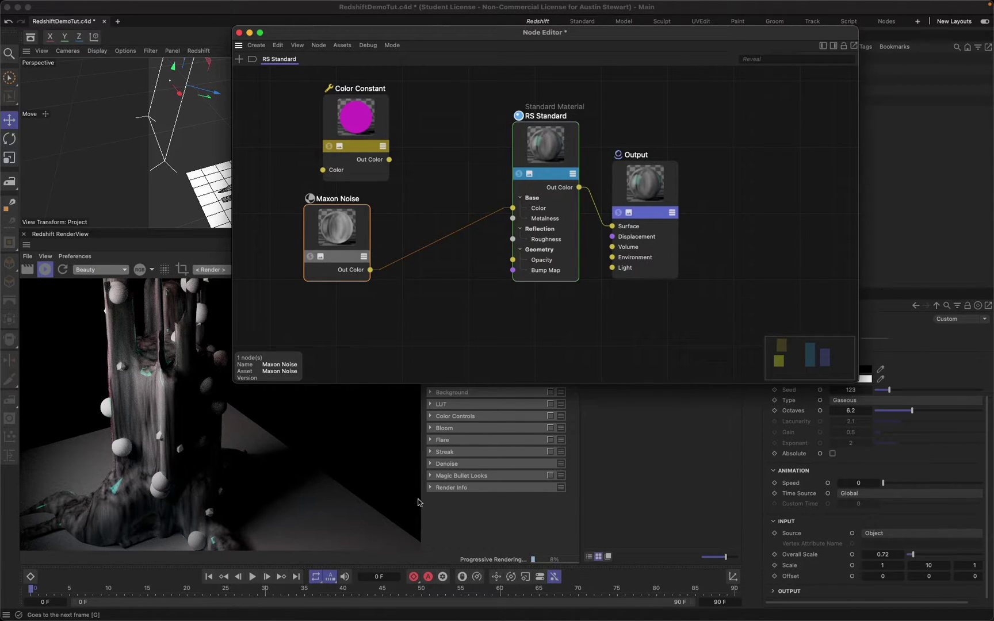
Step: Clip the Maxon Noise output to a High Clip of 0.724 and a Low Clip of 0.083
left_click(774, 592)
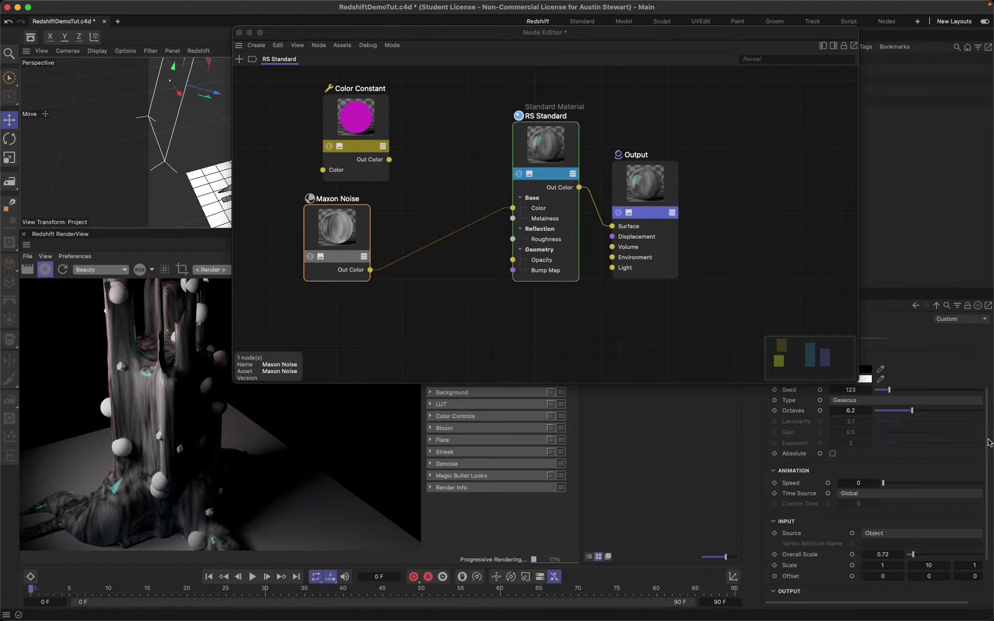
scroll(990, 443, "down", 3)
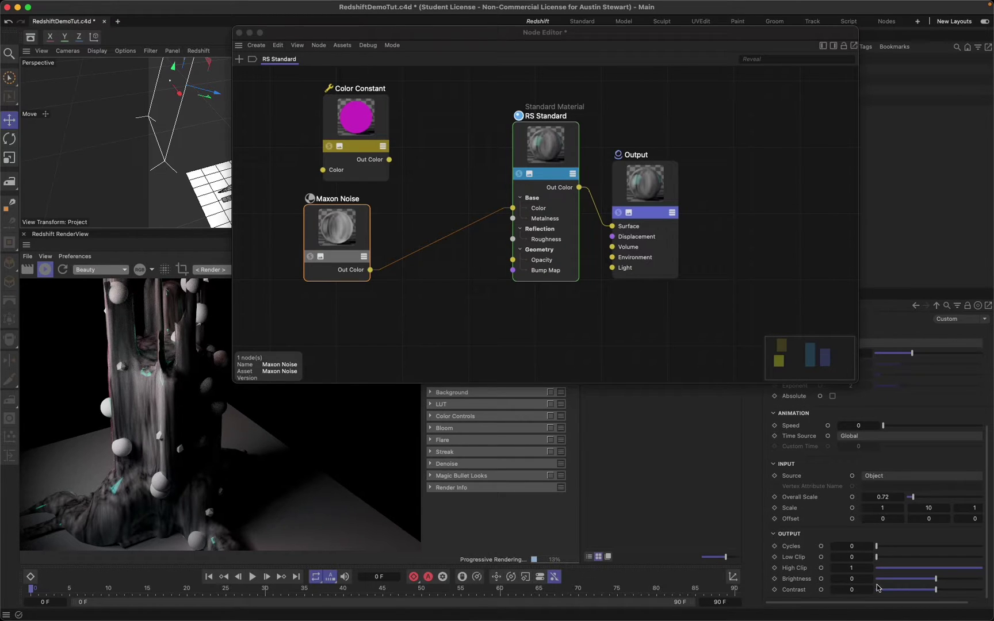
left_click(964, 569)
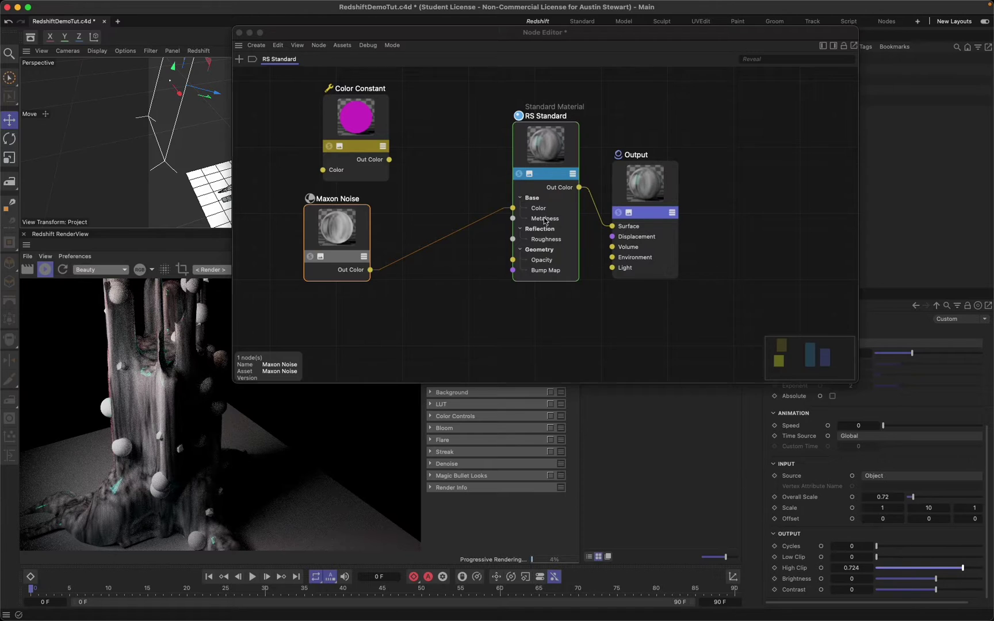
left_click(898, 557)
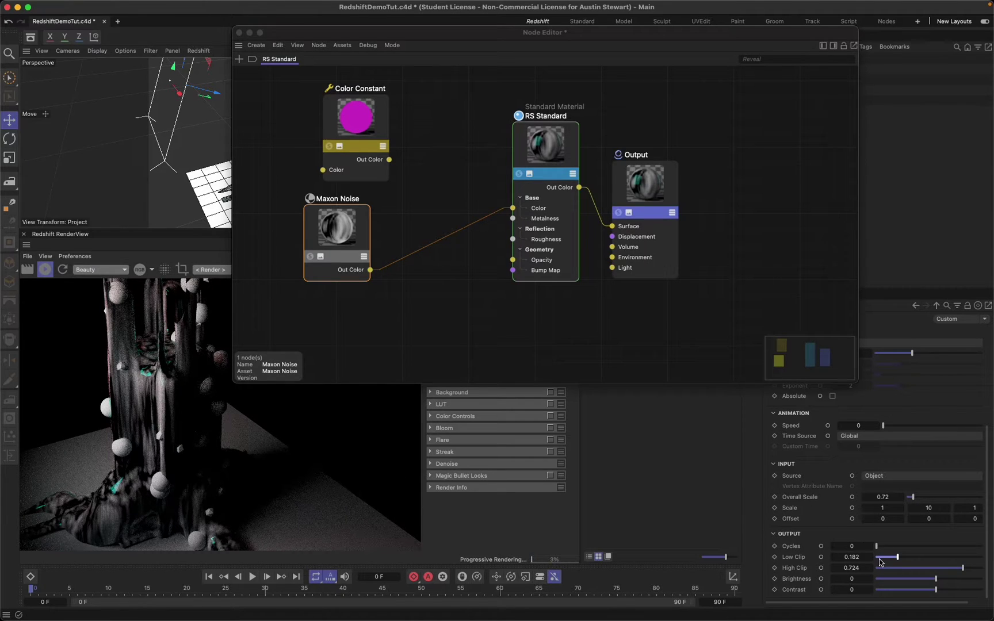
left_click_drag(882, 558, 886, 557)
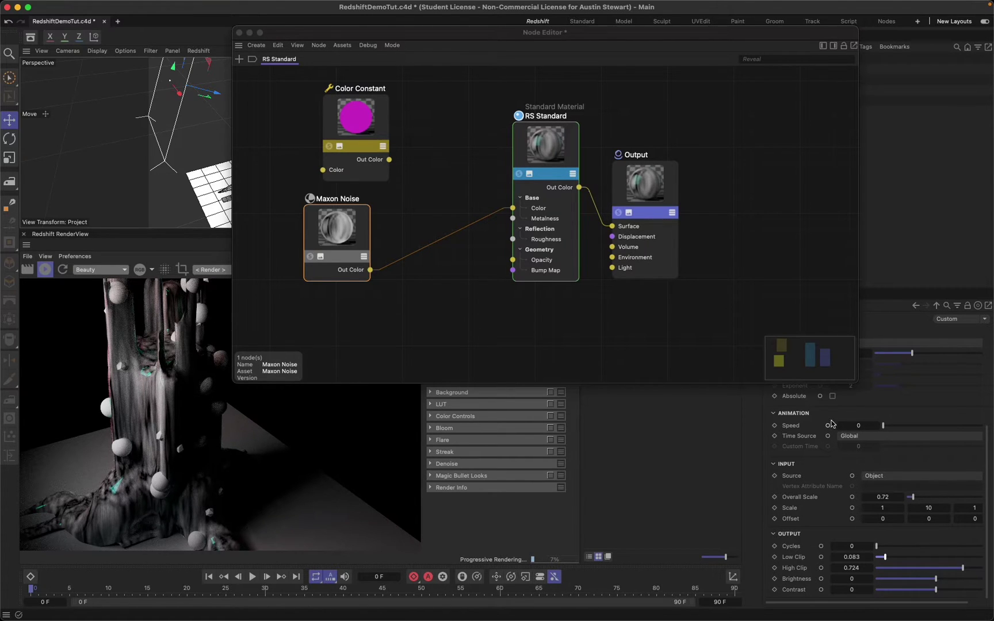
left_click_drag(484, 36, 487, 58)
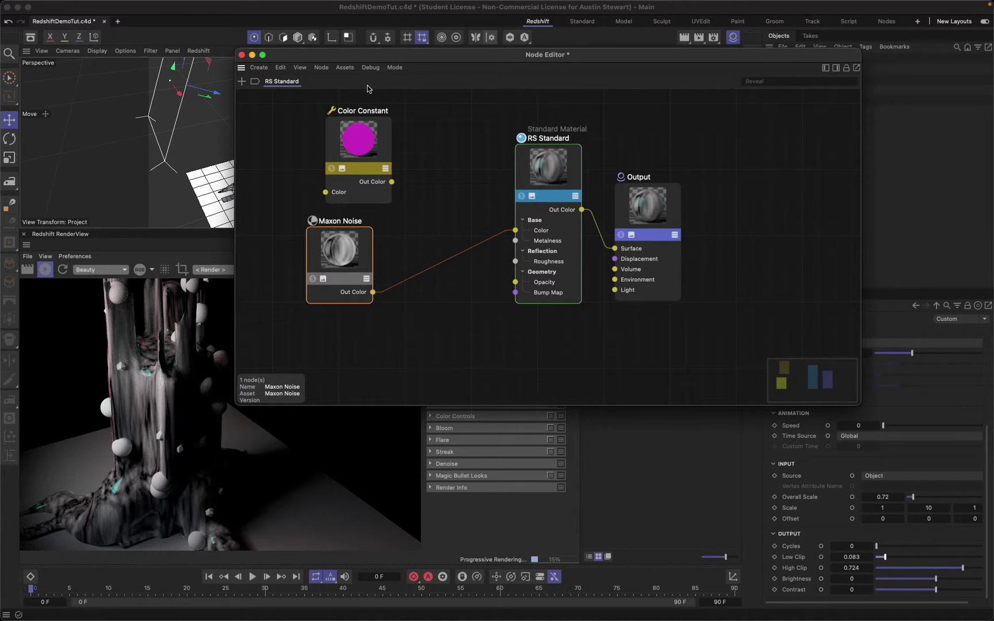
Step: Drag the Maxon Noise node down-right and the magenta Color Constant node further left in the graph
left_click(370, 67)
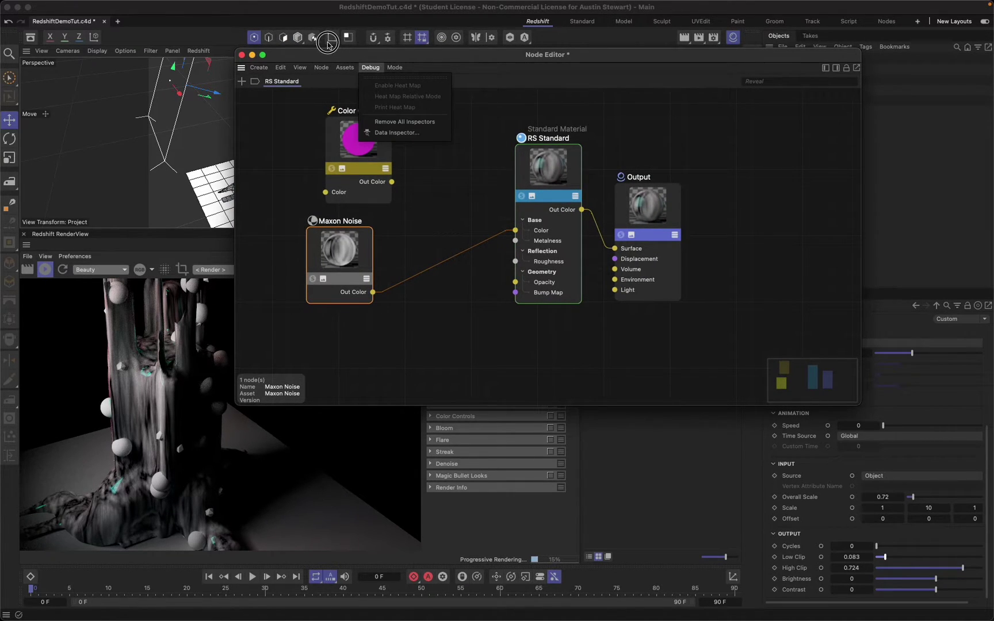
left_click(382, 45)
left_click_drag(415, 58, 356, 80)
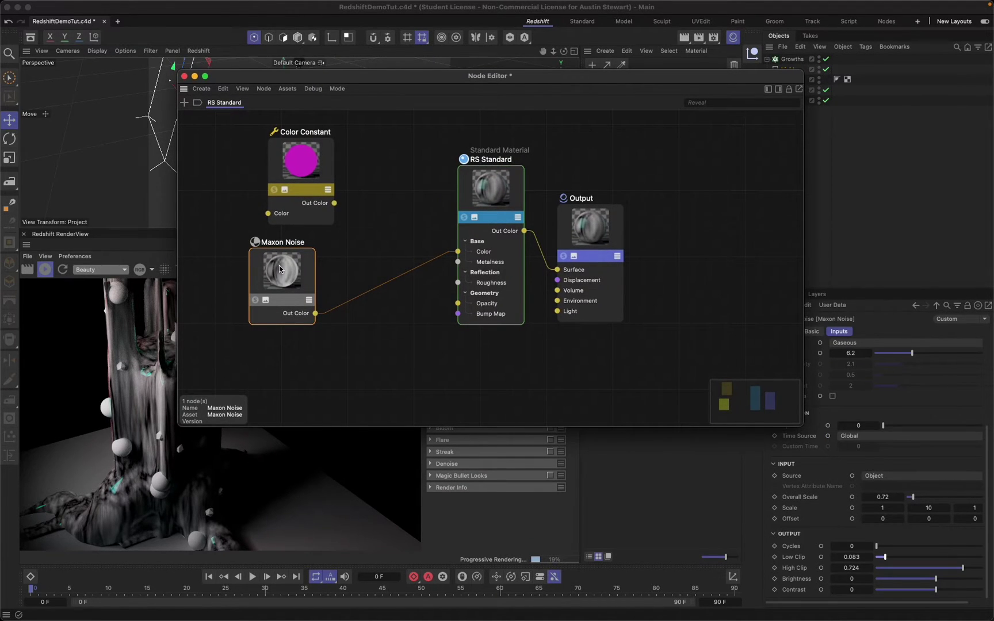
left_click_drag(279, 268, 332, 325)
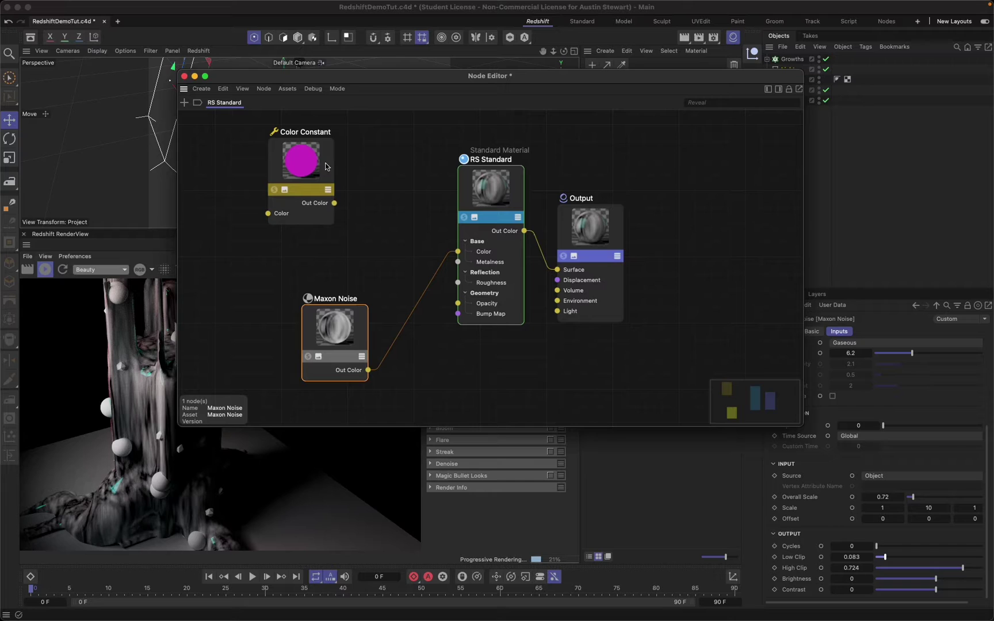
mouse_move(294, 159)
left_mouse_down()
mouse_move(334, 193)
mouse_move(270, 173)
mouse_move(298, 177)
mouse_move(281, 175)
left_mouse_up()
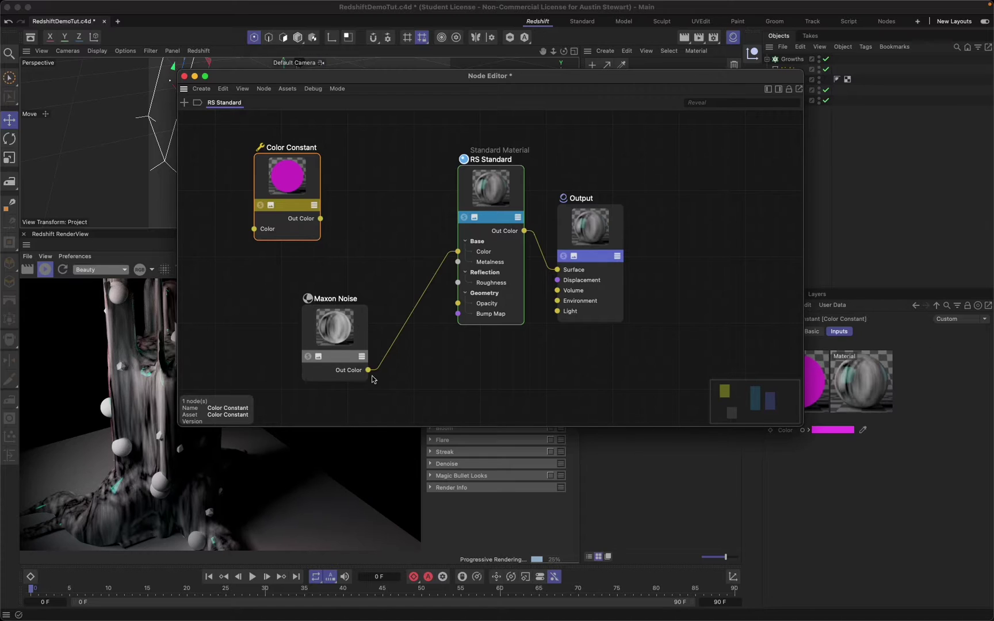
left_click(344, 337)
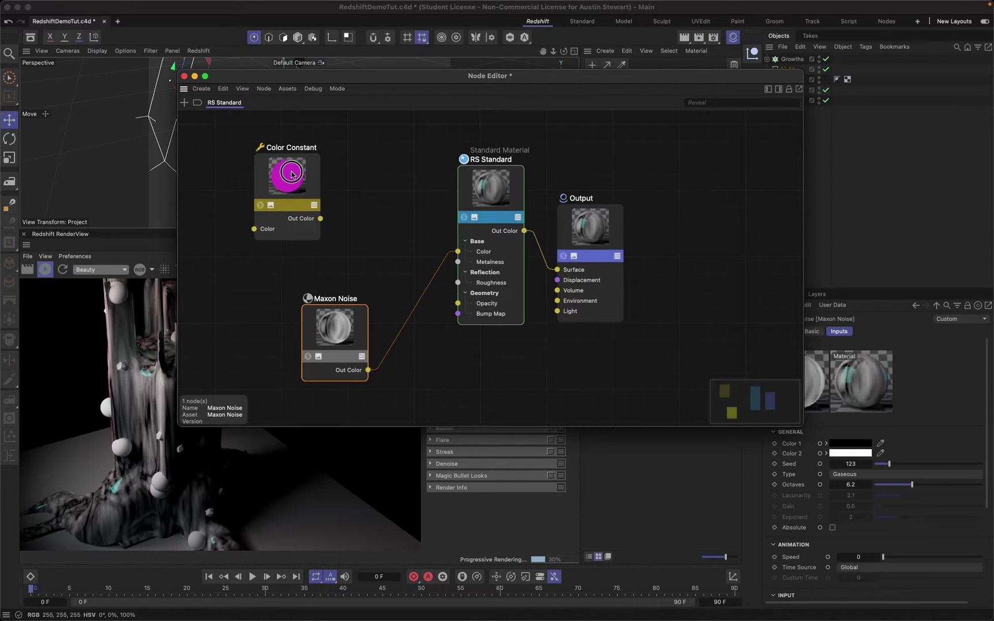
left_click_drag(286, 174, 267, 175)
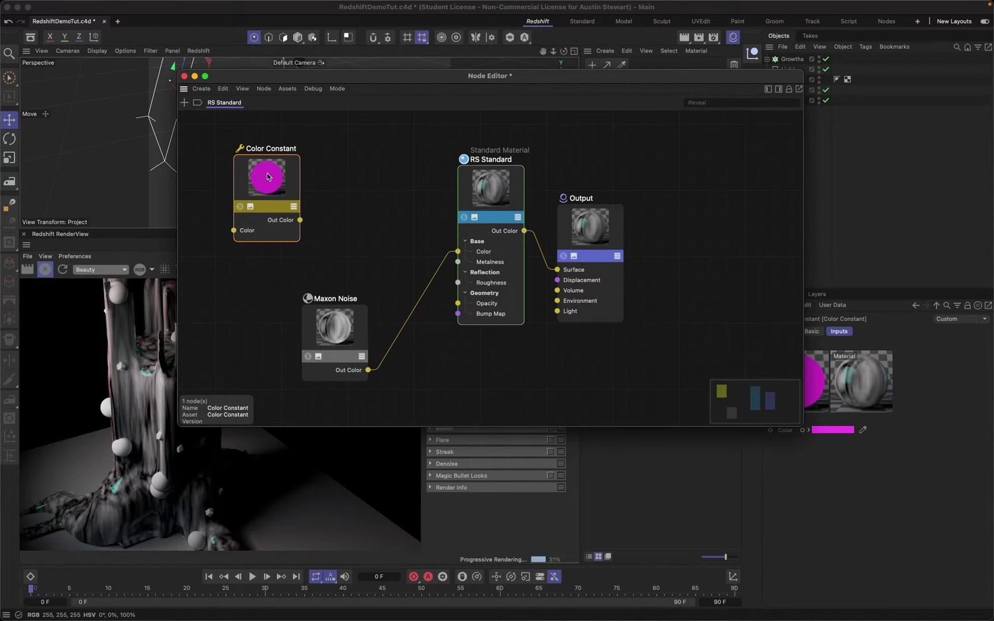
Step: Add a Color Composite node from the 'colo' node search and move Maxon Noise up-left
double_click(376, 180)
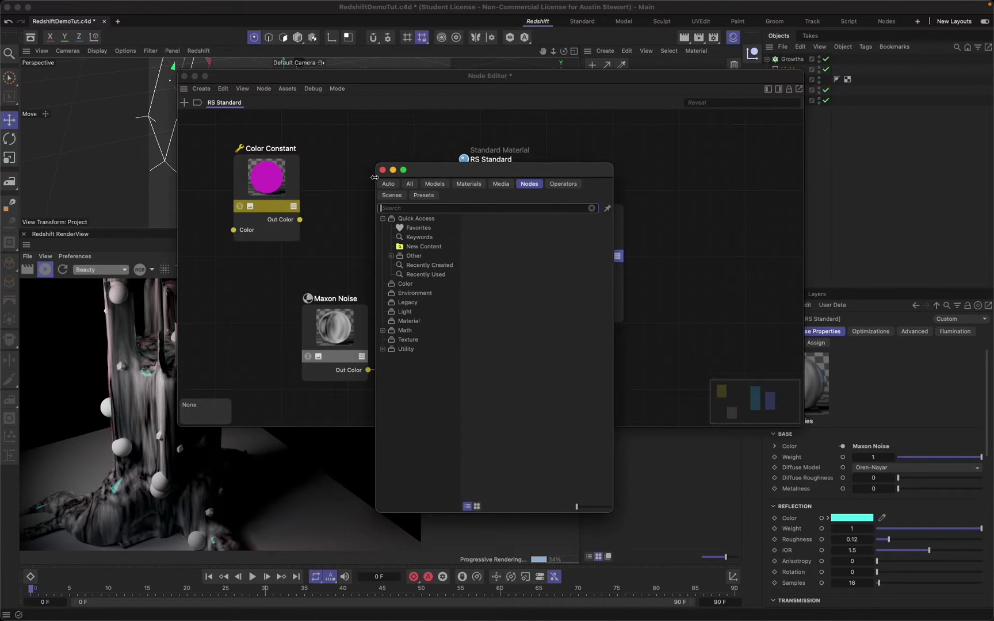
type("color")
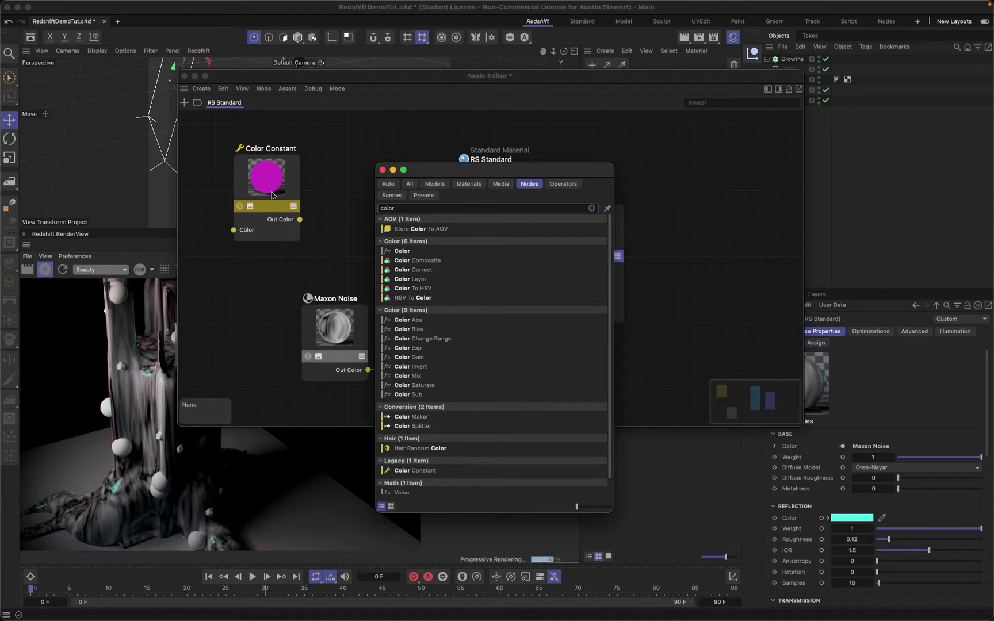
double_click(432, 260)
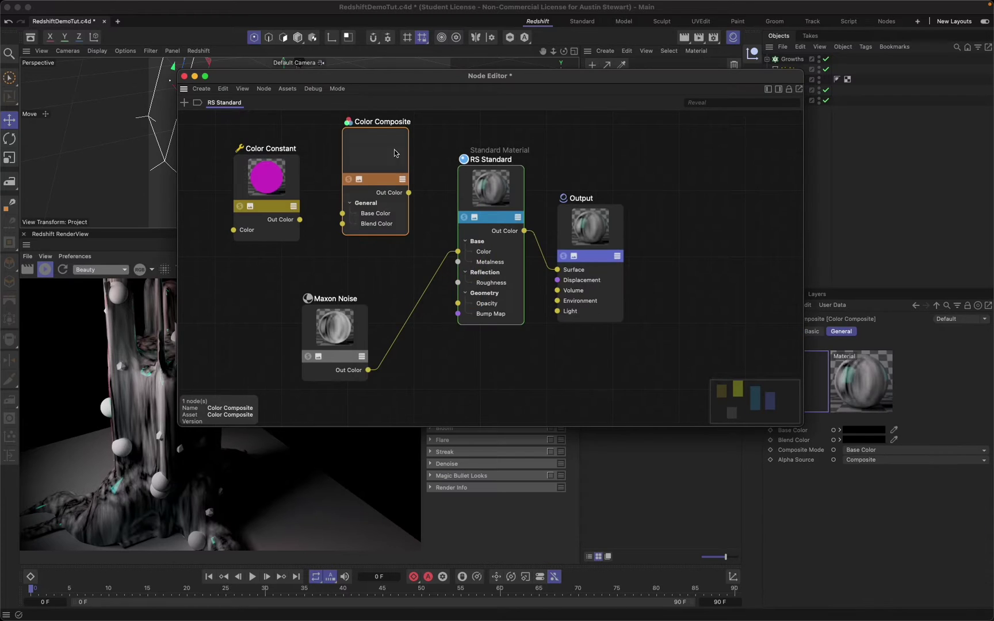
left_click(302, 220)
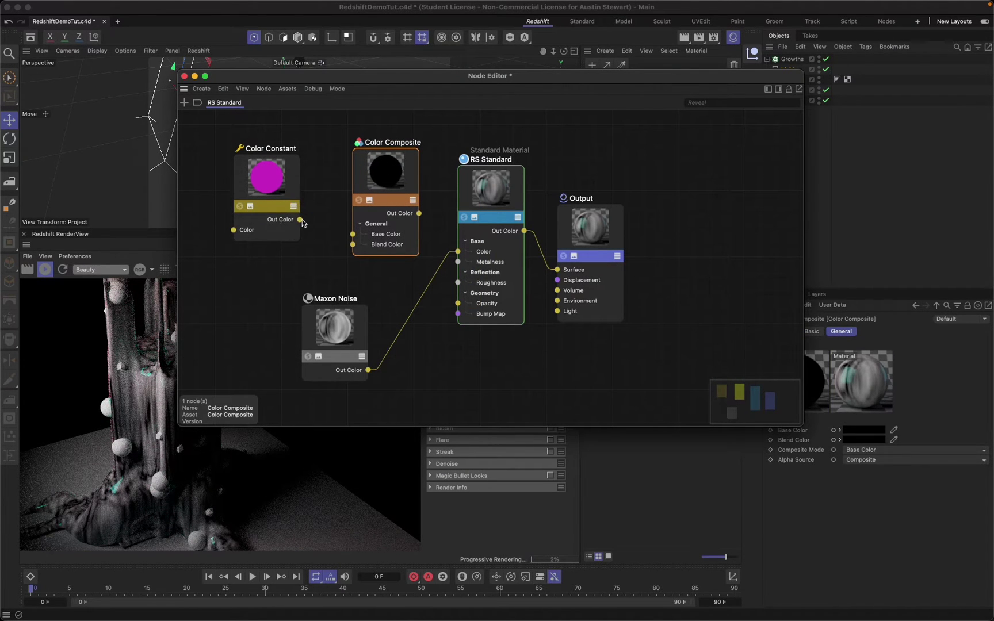
left_click_drag(340, 342, 356, 237)
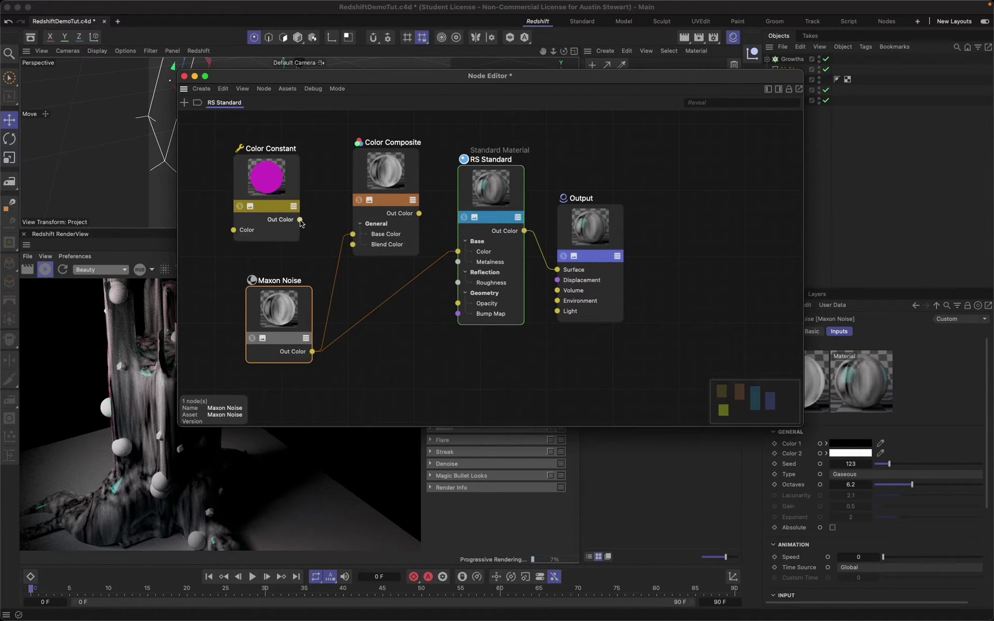
Step: Wire the Color Constant and Maxon Noise into the composite's Base and Blend Color inputs, then select it
left_click_drag(299, 221, 353, 245)
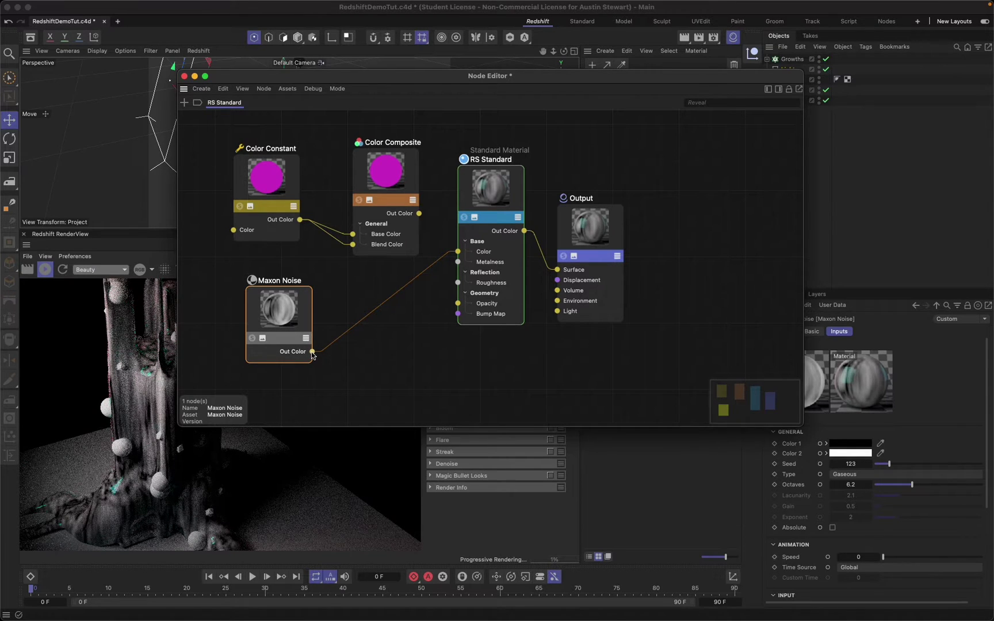
left_click_drag(312, 352, 352, 245)
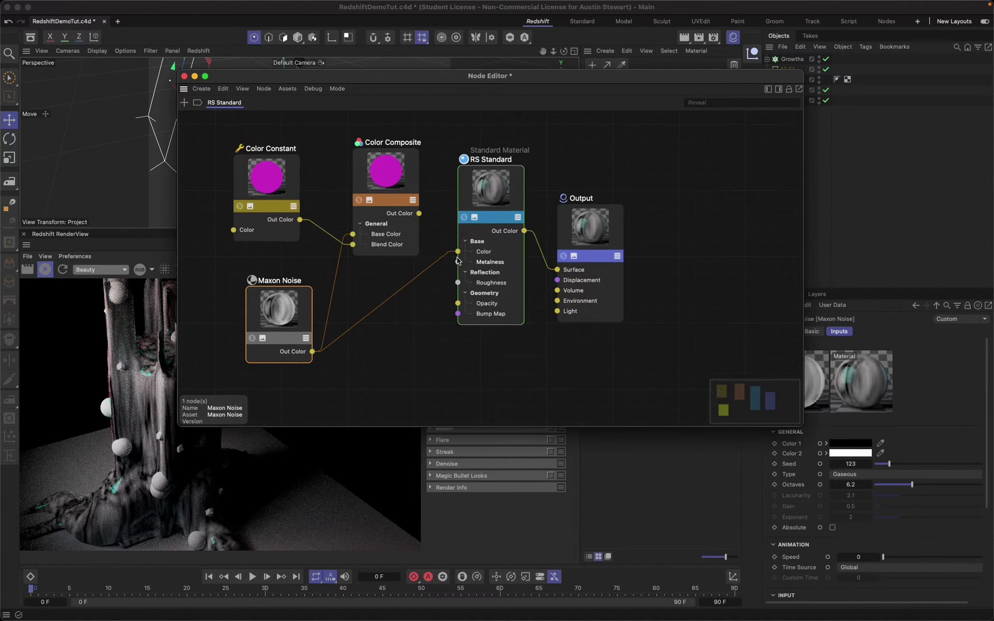
left_click_drag(456, 257, 457, 253)
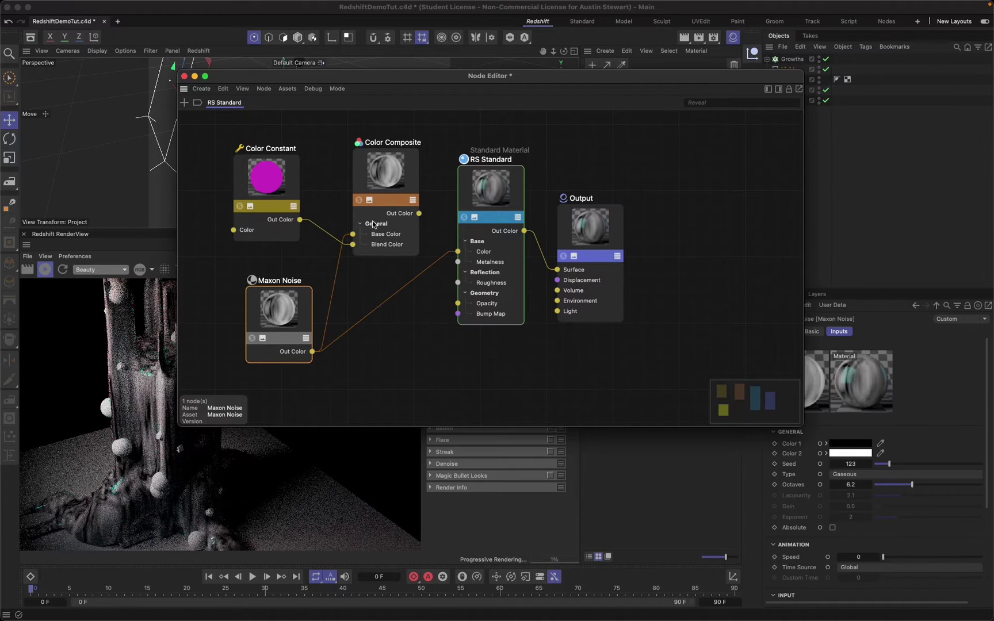
left_click(388, 168)
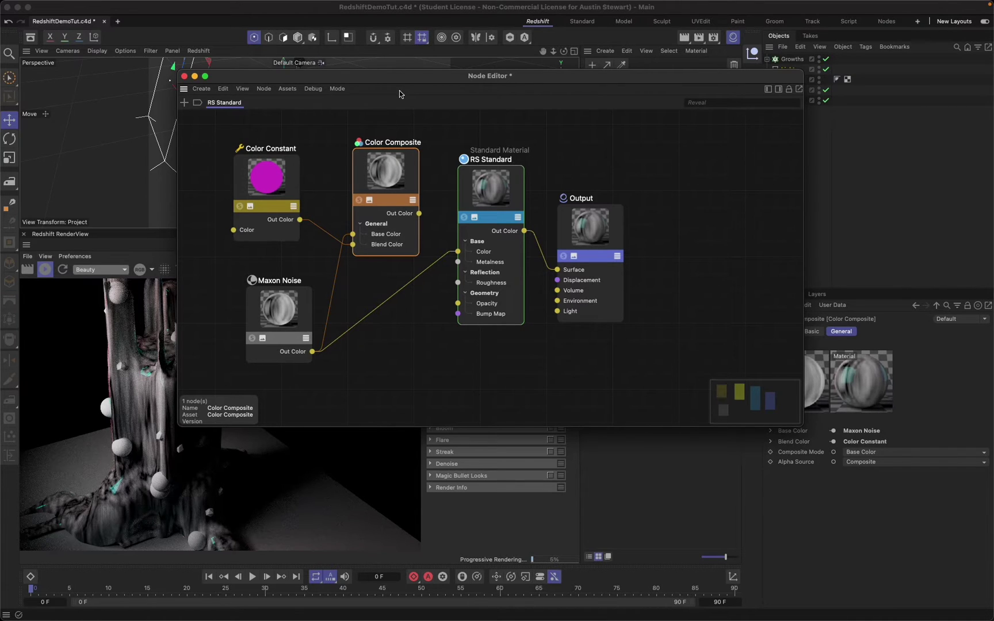
left_click_drag(402, 76, 287, 67)
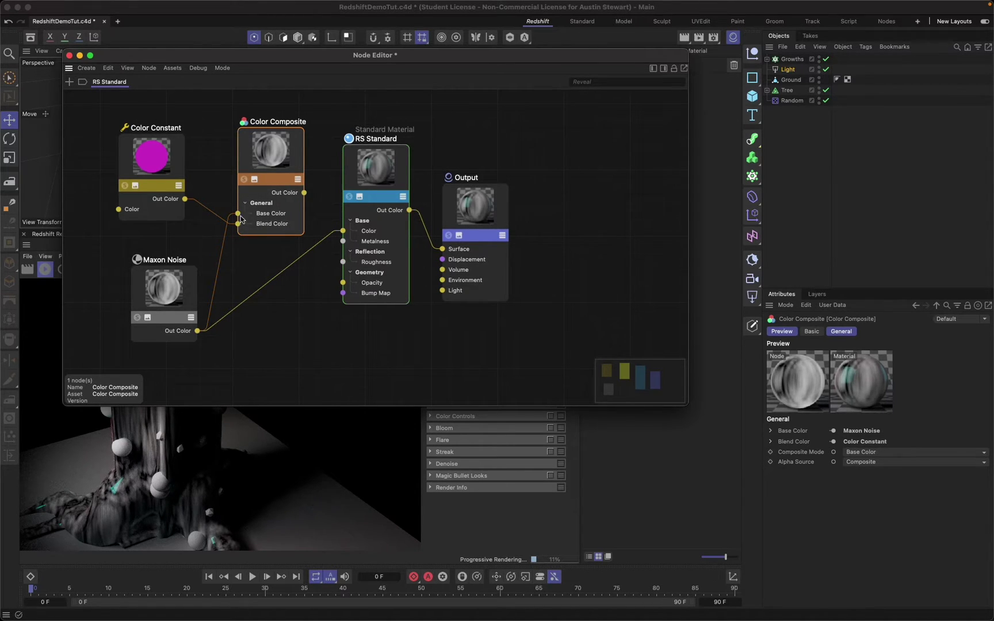
Step: Set Composite Mode to Multiply and connect the composite's Out Color to RS Standard's Color
left_click(874, 455)
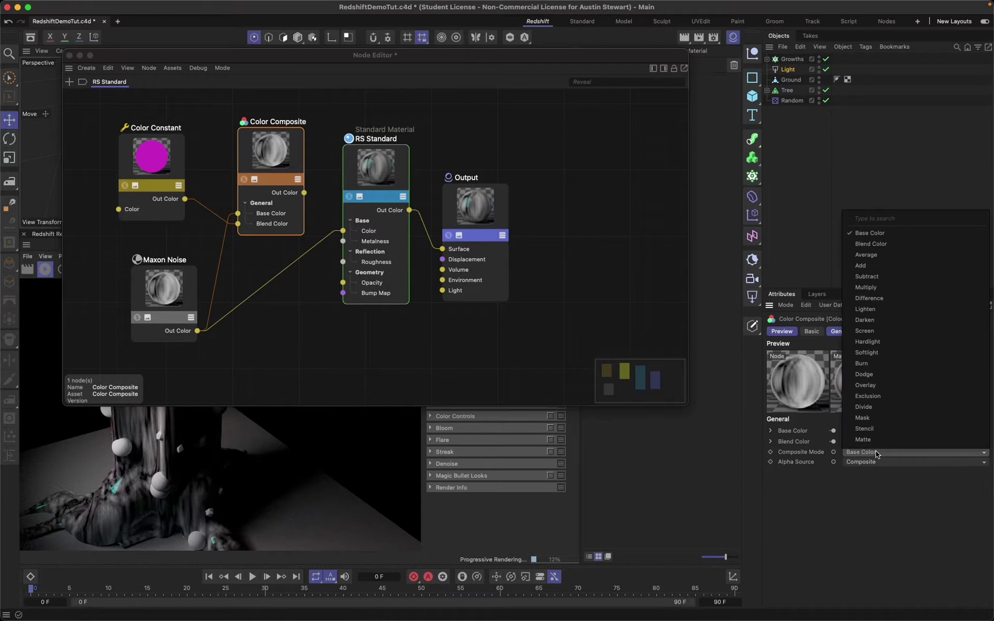
left_click(911, 291)
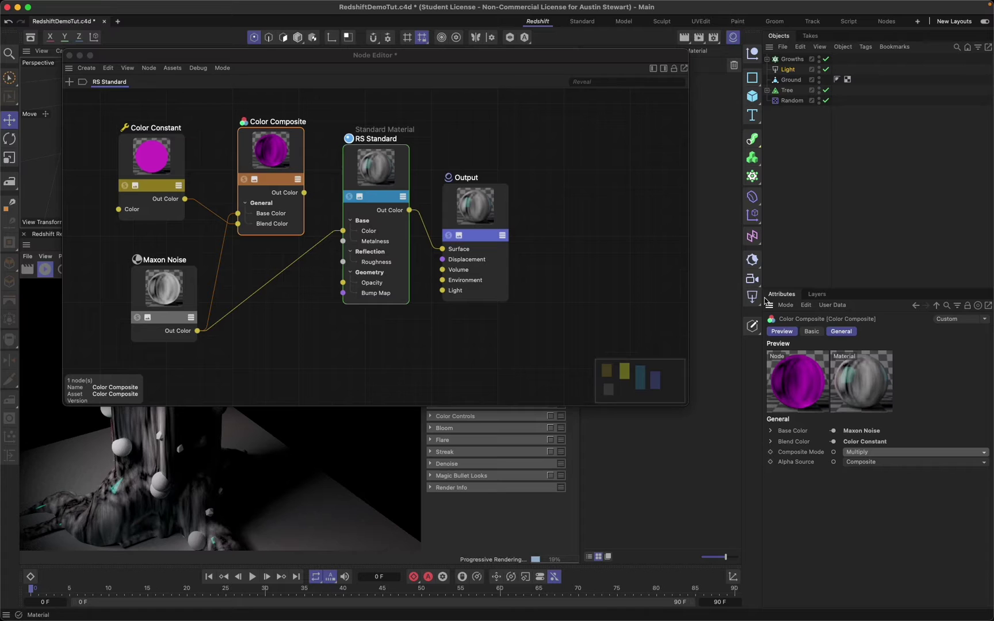
left_click_drag(305, 198, 344, 231)
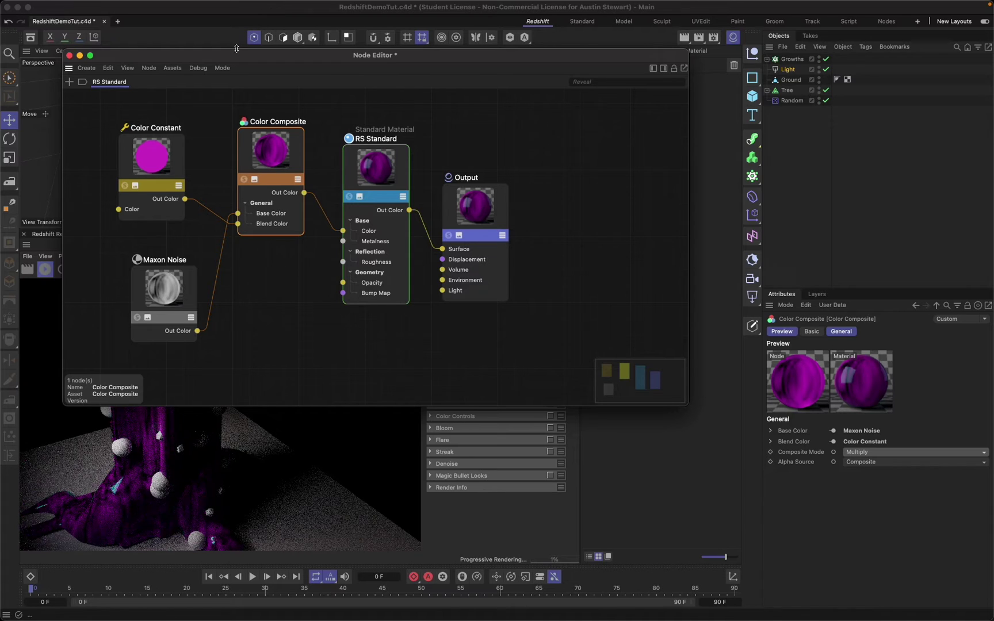
left_click_drag(236, 59, 346, 61)
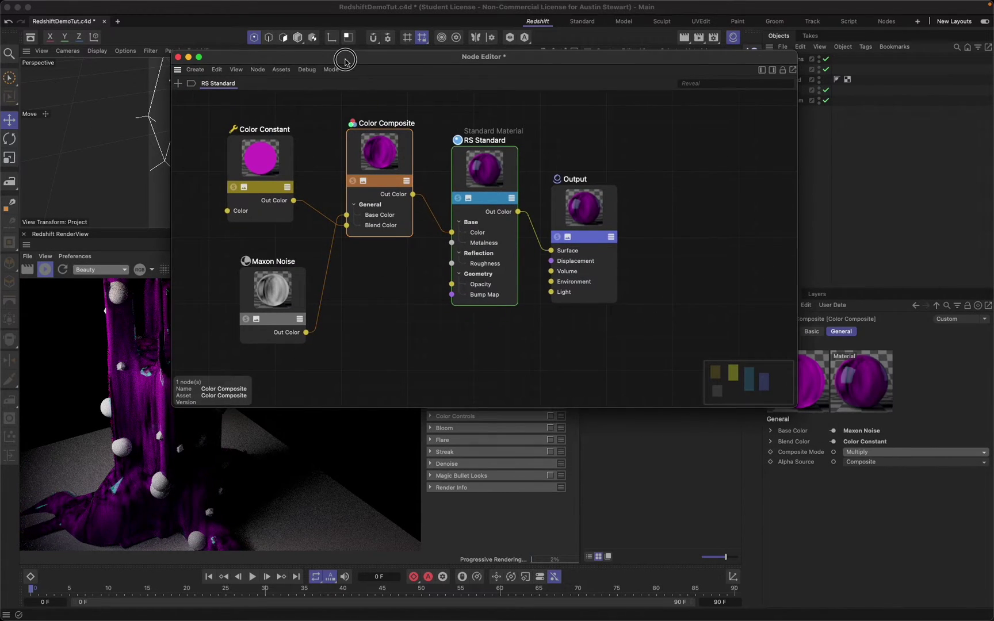
left_click(869, 452)
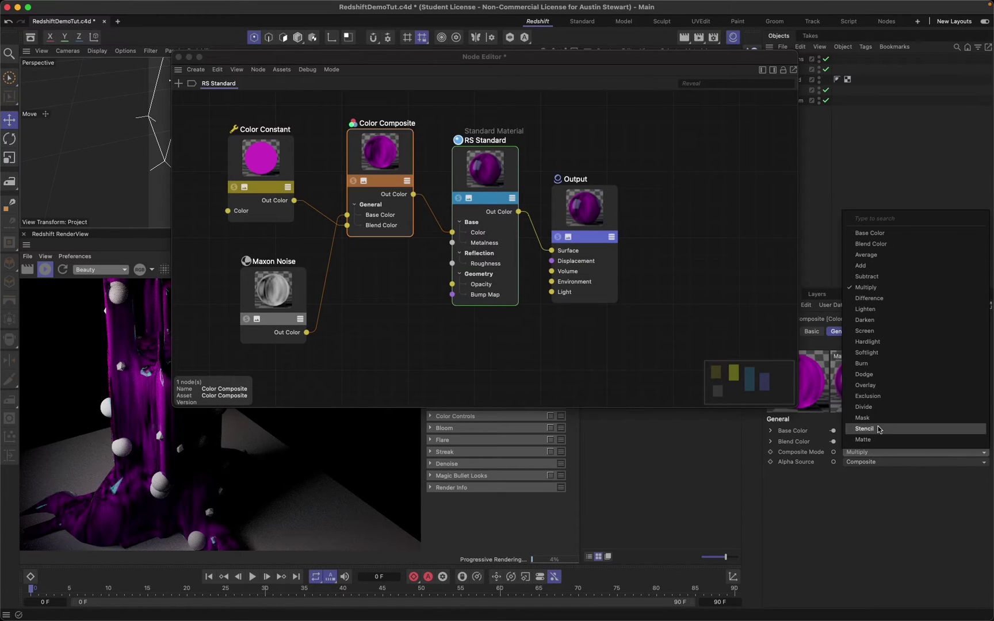
left_click(884, 333)
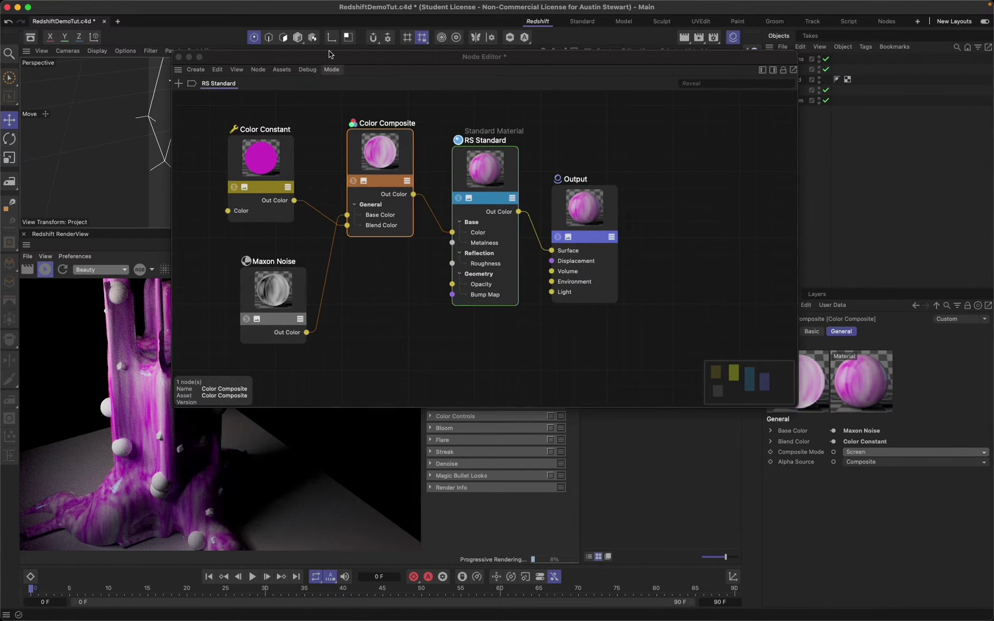
left_click_drag(369, 65, 331, 44)
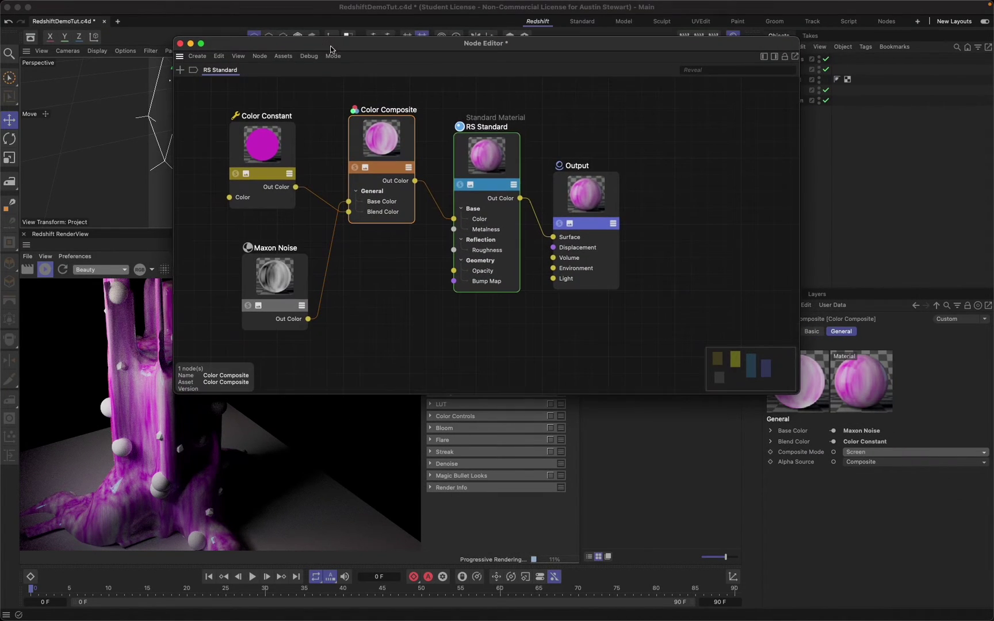
left_click(877, 452)
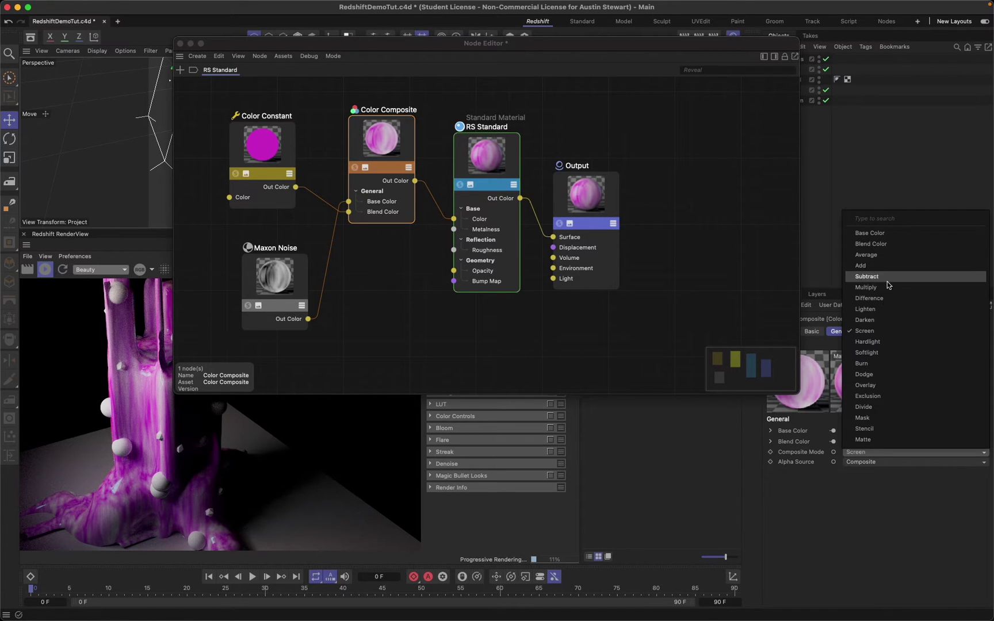
left_click(890, 266)
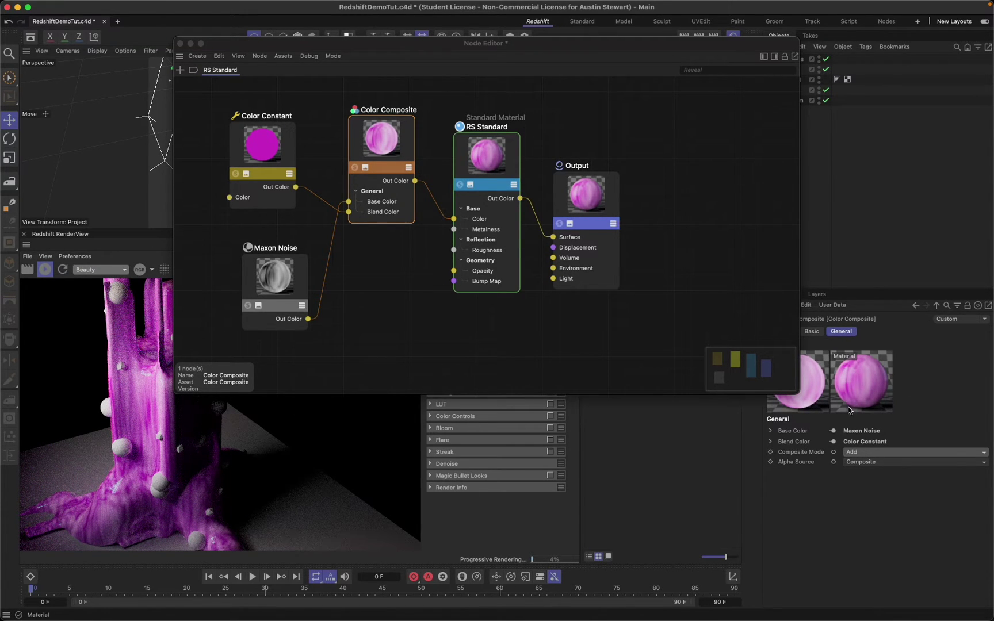
left_click(866, 453)
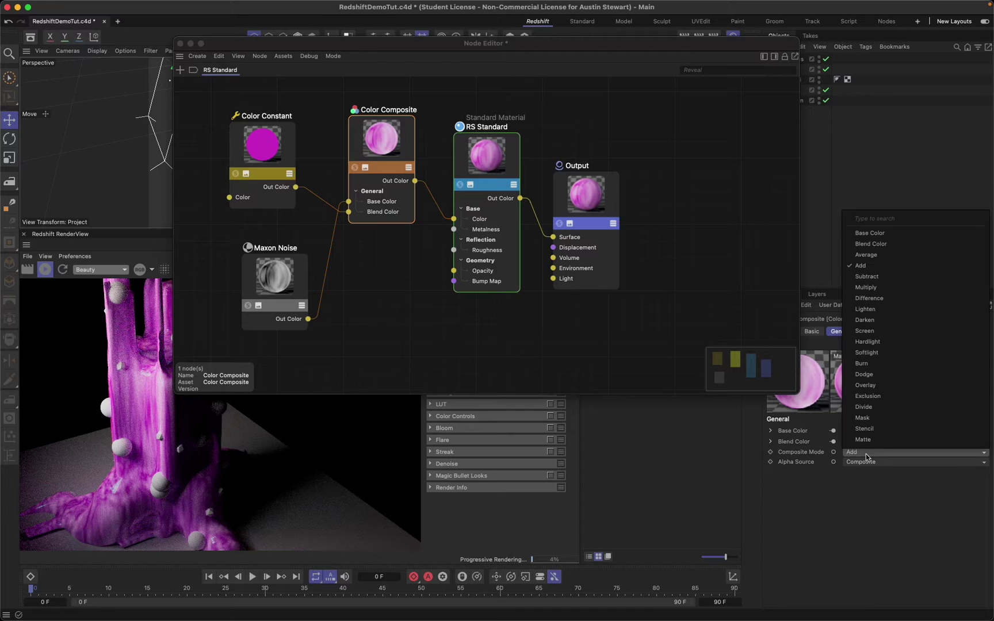
left_click(892, 331)
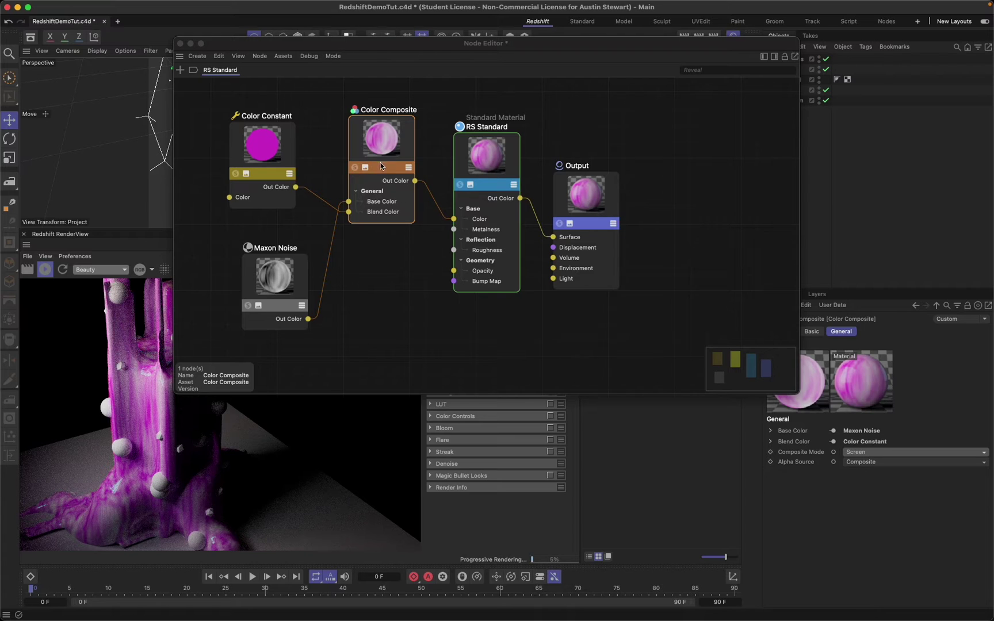
Step: Select and inspect the Color Constant, Maxon Noise, Color Composite and RS Standard nodes
left_click(251, 146)
left_click(274, 285)
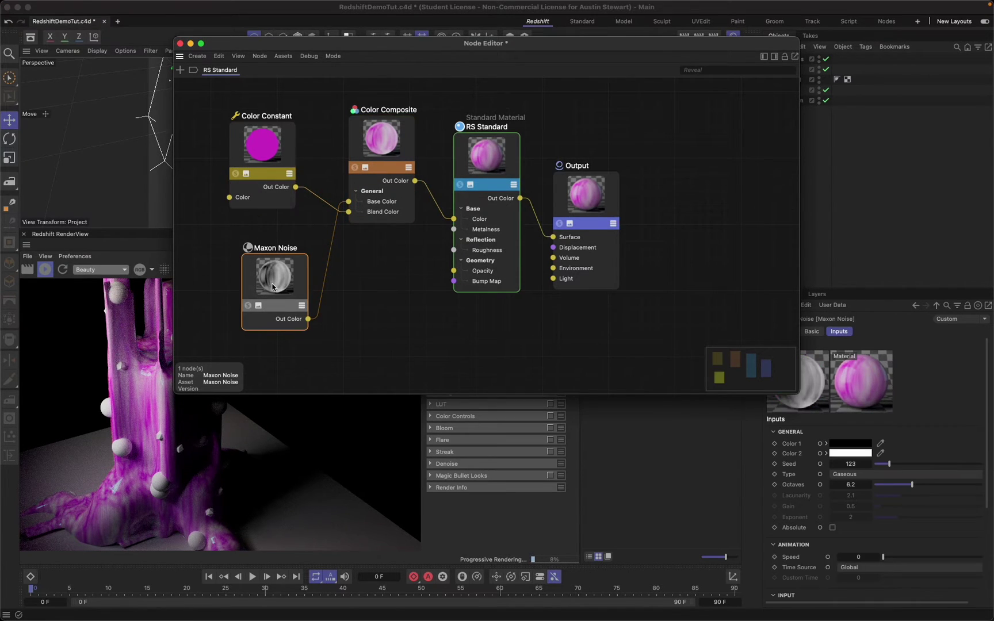
left_click(270, 161)
left_click(377, 149)
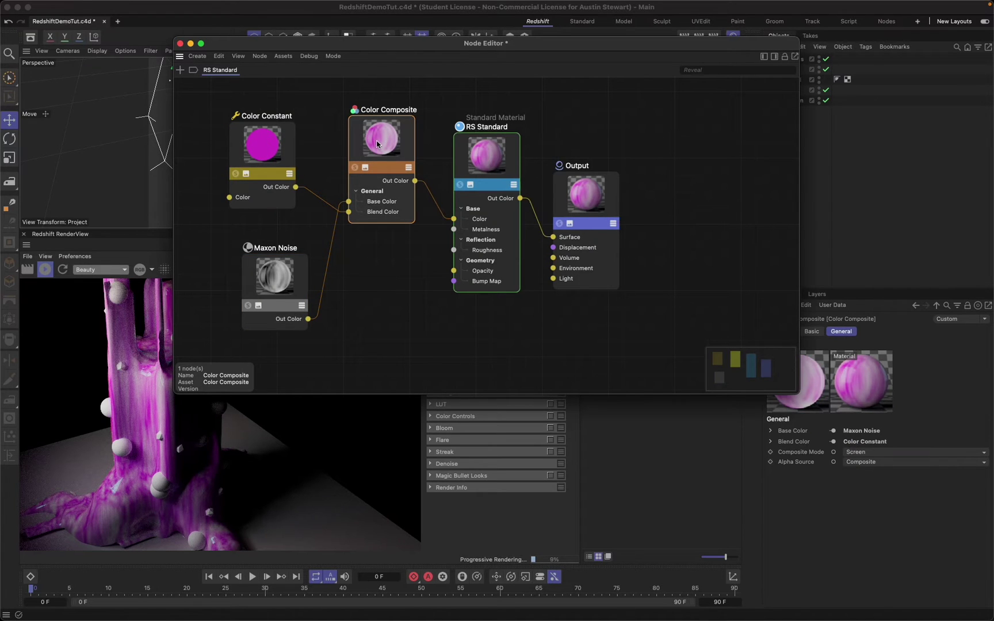
left_click(488, 180)
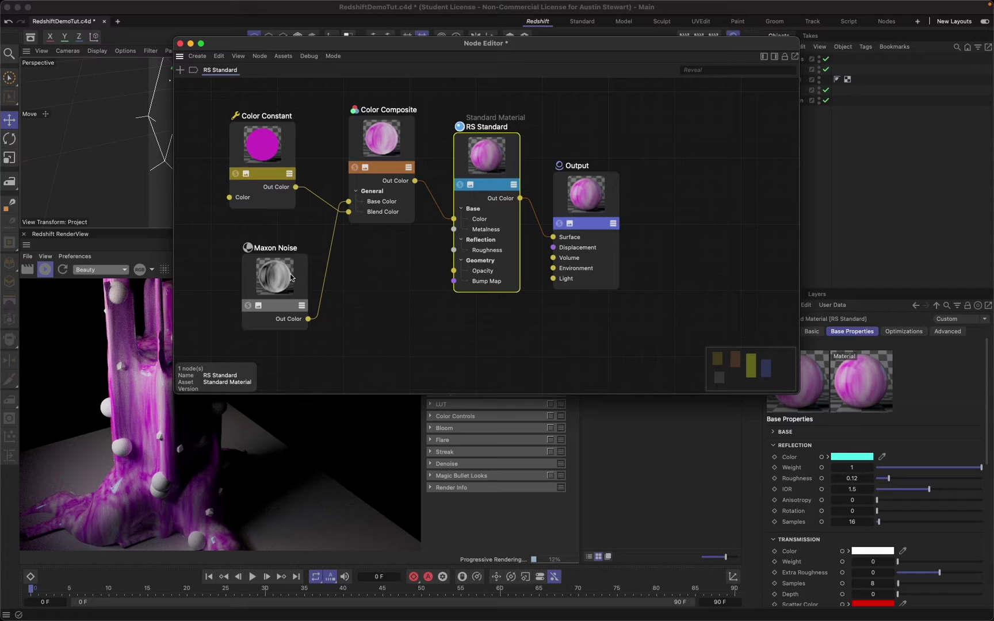
Step: Move the Maxon Noise, Color Constant and Color Composite nodes left and bring up the node search
left_click_drag(284, 283, 256, 278)
left_click_drag(273, 161, 246, 152)
left_click_drag(395, 143, 357, 140)
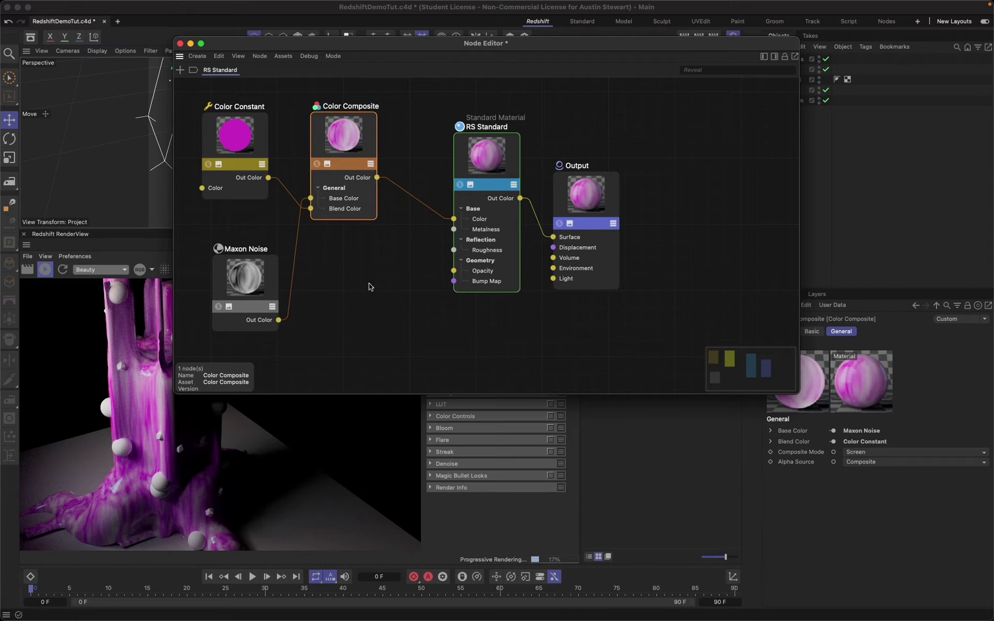
double_click(333, 315)
Step: Add a second Maxon Noise node from the 'nois' search results
type("noise")
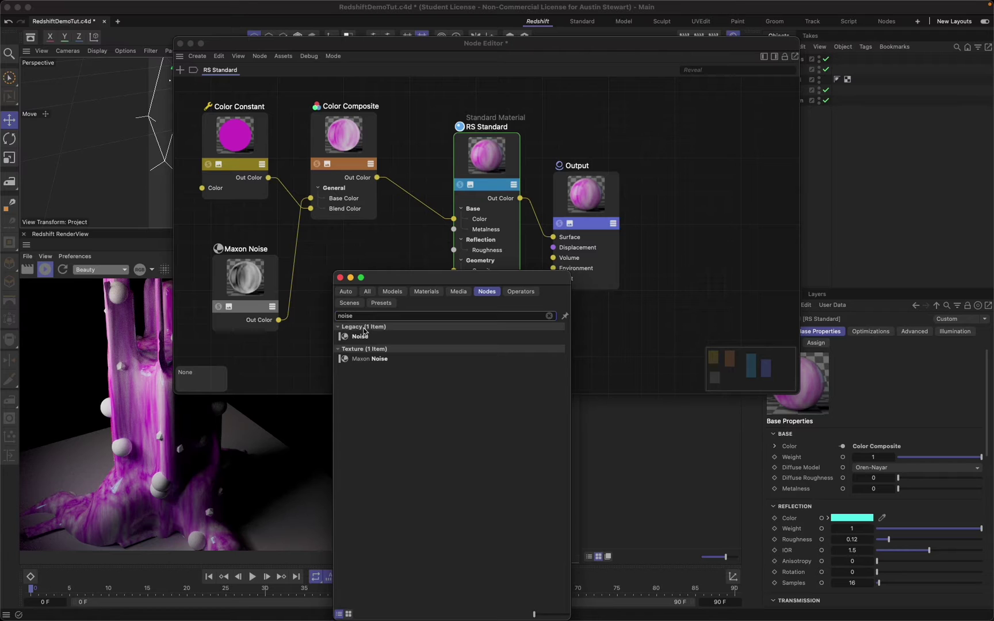
left_click(373, 357)
double_click(373, 356)
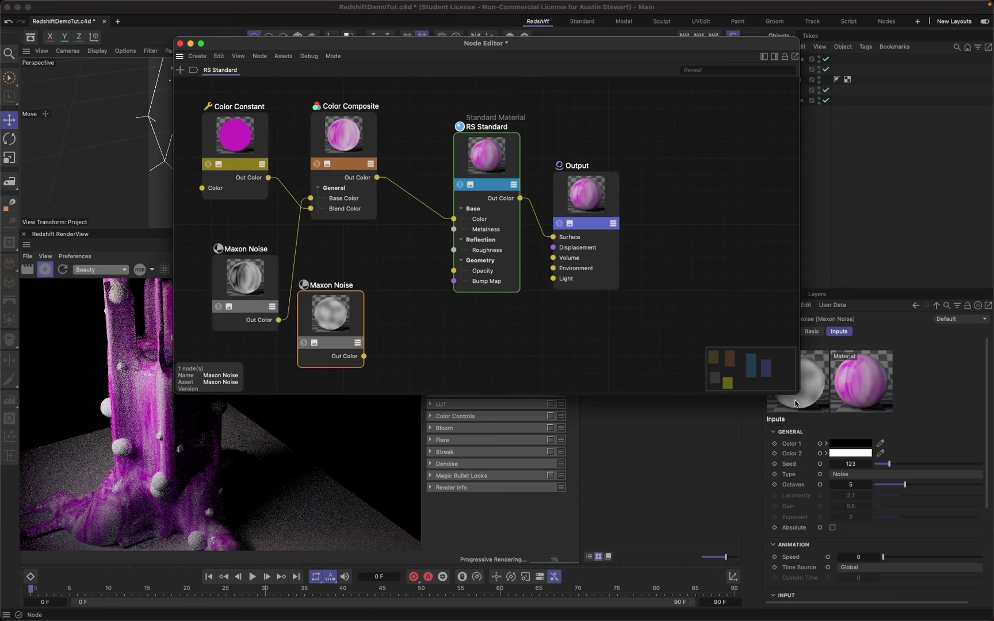
Step: Set the new noise's Type to Mod noise and its Low Clip to 0.284
left_click(327, 316)
left_click(919, 476)
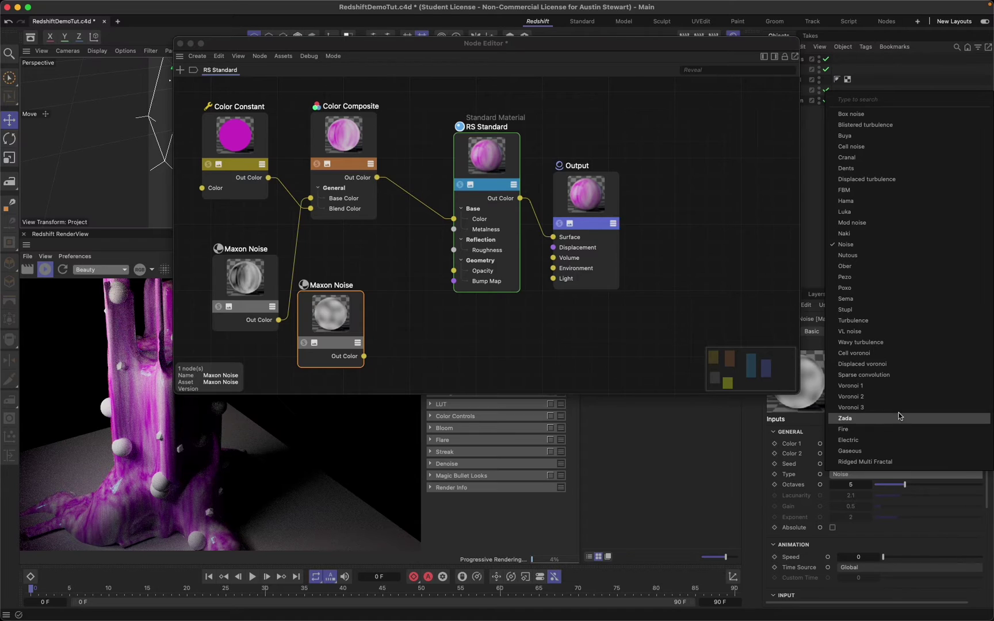
left_click(881, 225)
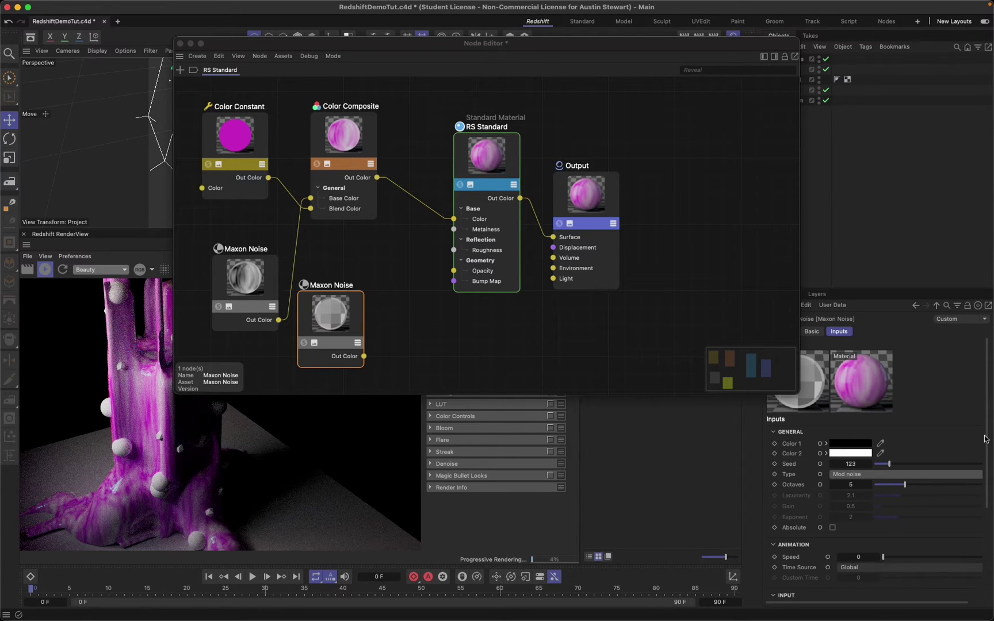
left_click_drag(986, 440, 979, 590)
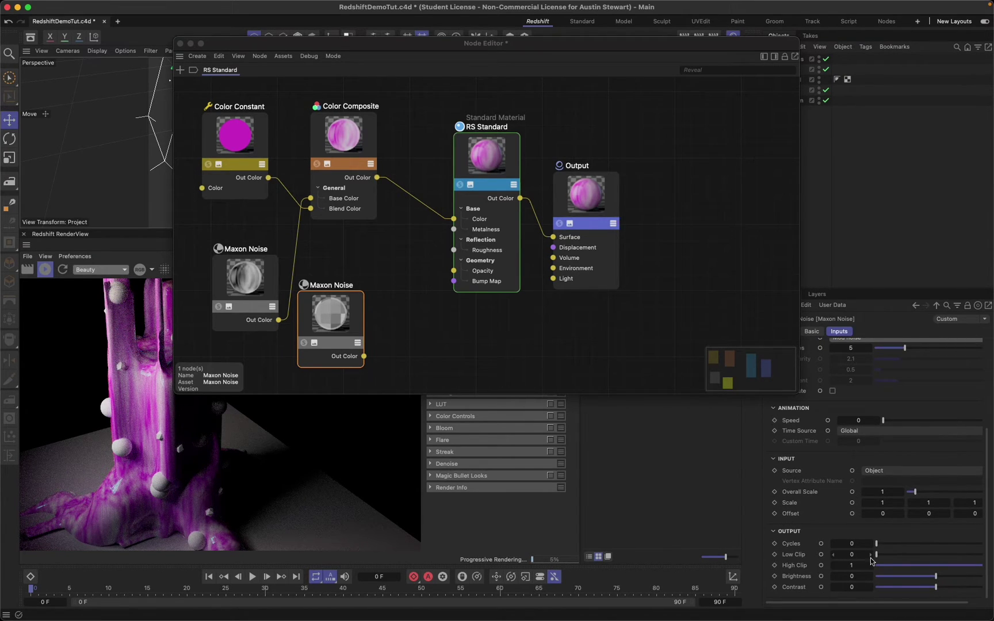
left_click_drag(891, 556, 900, 558)
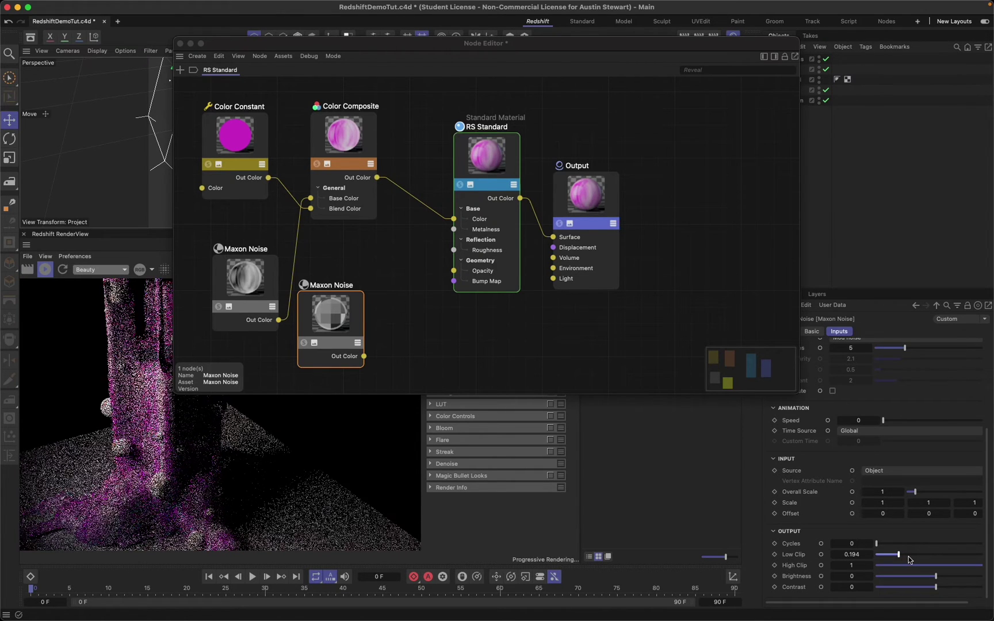
left_click(911, 555)
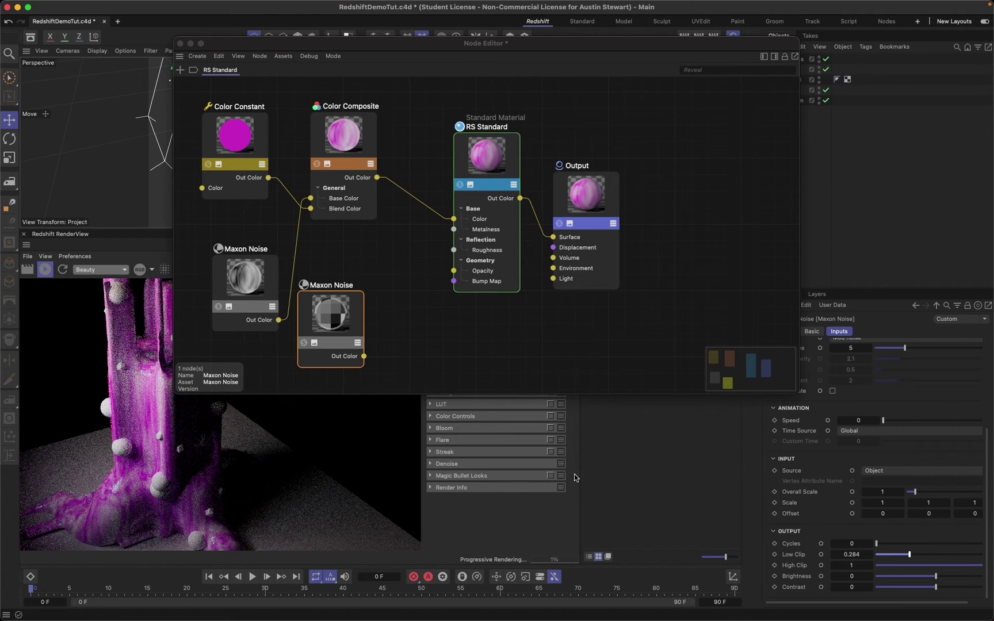
Step: Drag the Output and RS Standard nodes right to open space in the middle of the graph
left_click_drag(586, 196, 689, 158)
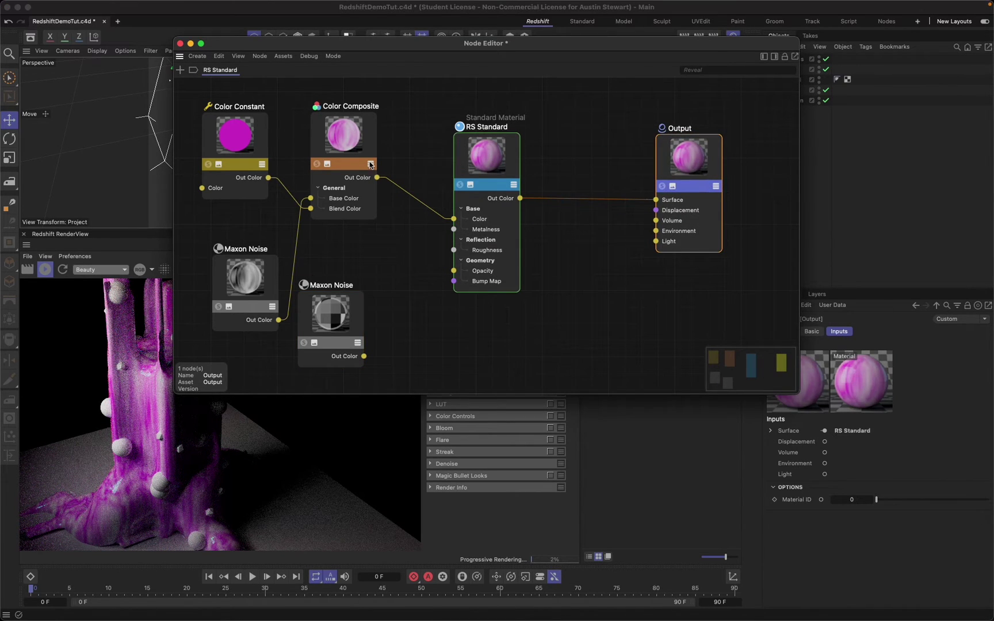
left_click_drag(492, 158, 591, 141)
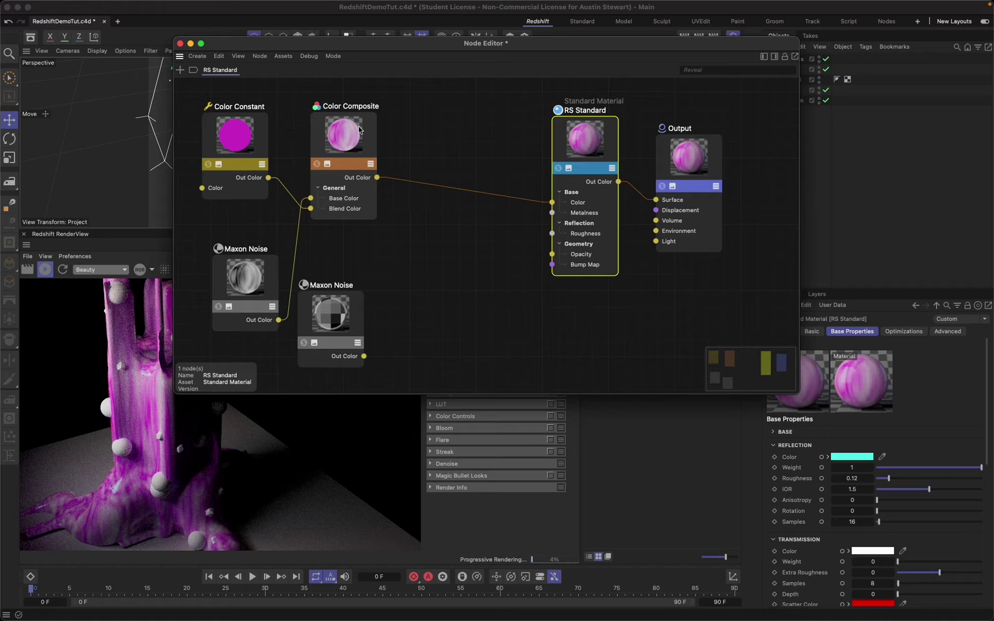
left_click(353, 134)
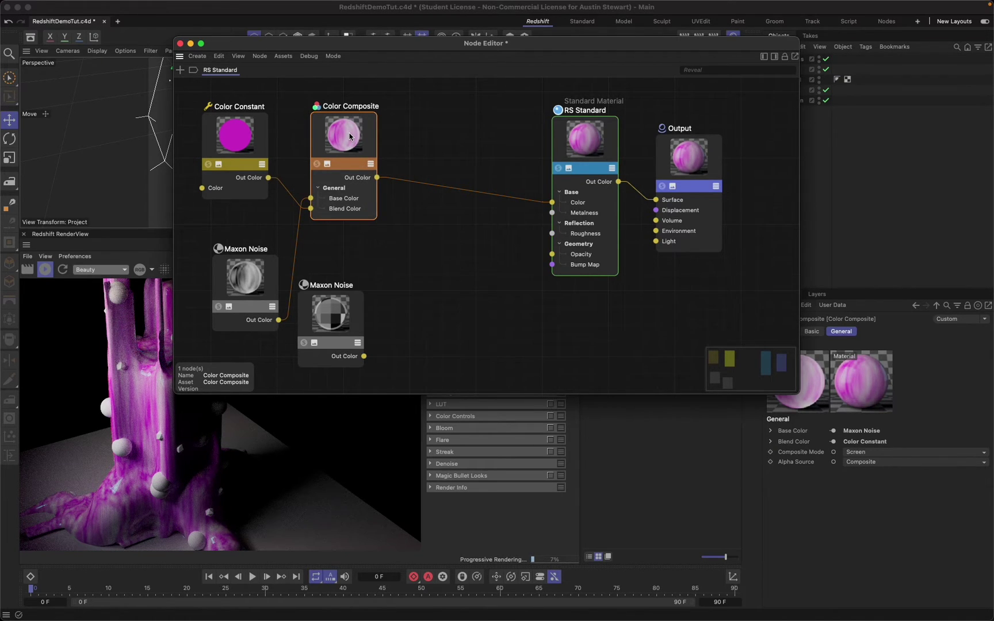
mouse_move(350, 137)
middle_mouse_down()
mouse_move(361, 139)
mouse_move(333, 128)
mouse_move(345, 138)
middle_mouse_up()
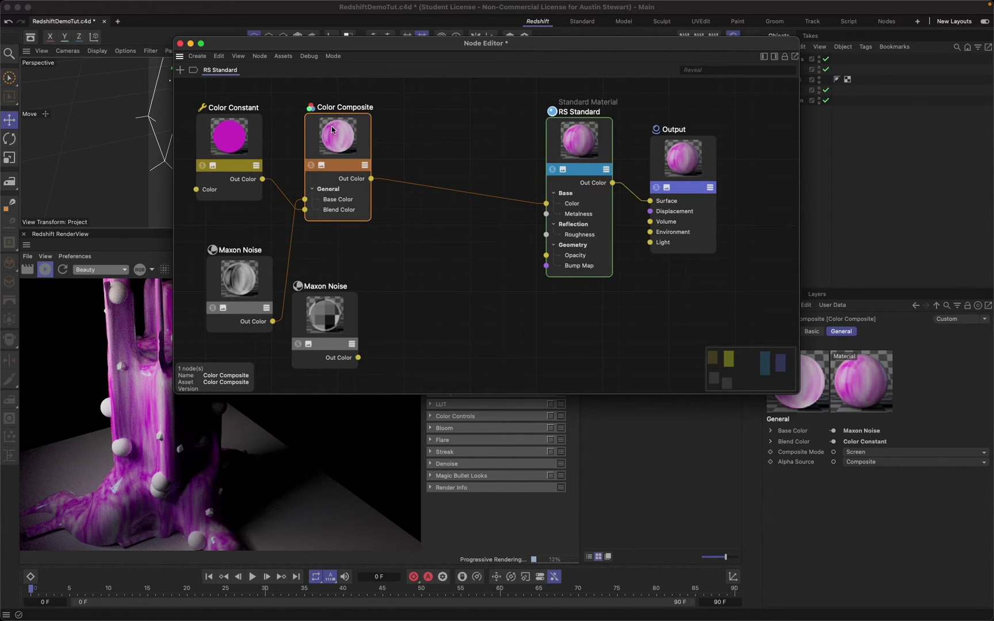
mouse_move(332, 129)
middle_mouse_down()
mouse_move(410, 236)
mouse_move(322, 186)
mouse_move(310, 129)
mouse_move(330, 124)
middle_mouse_up()
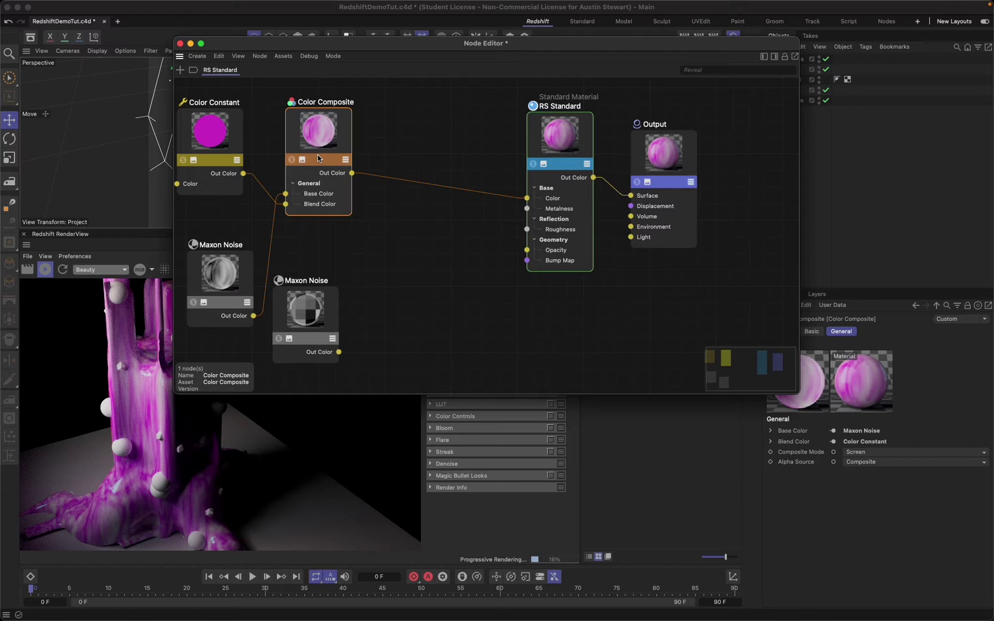
left_click(412, 266)
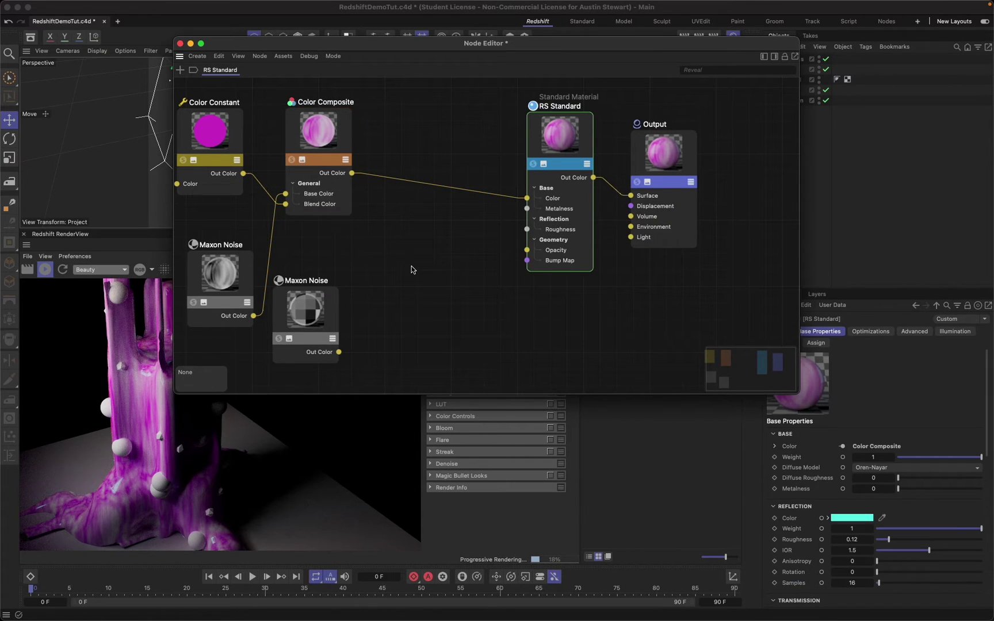
Step: Paste a second Color Composite, feeding the first composite into Base Color and the Mod noise into Blend Color
key("ctrl+v")
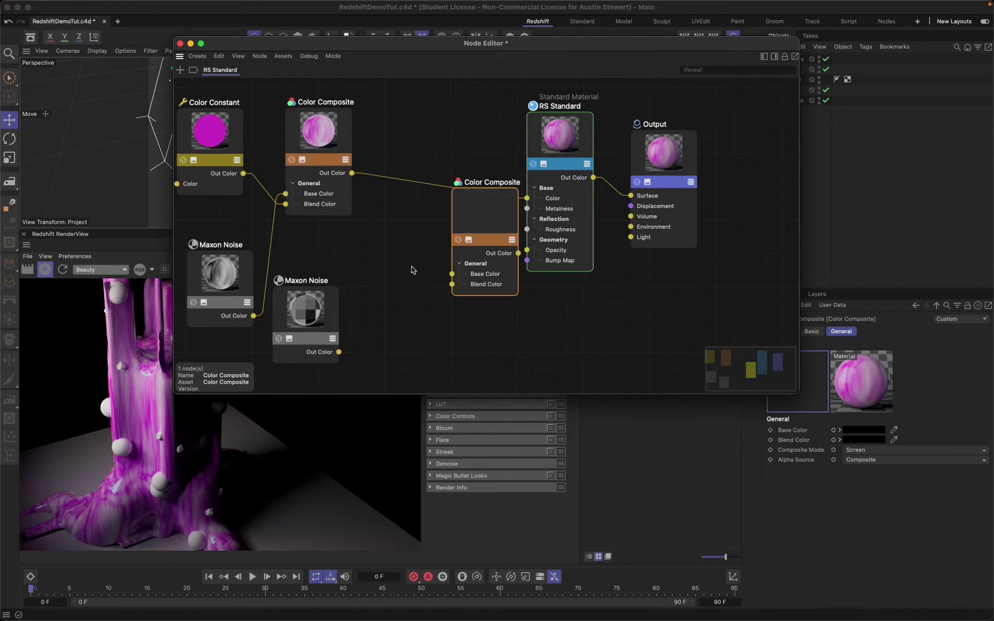
left_click_drag(483, 210, 423, 250)
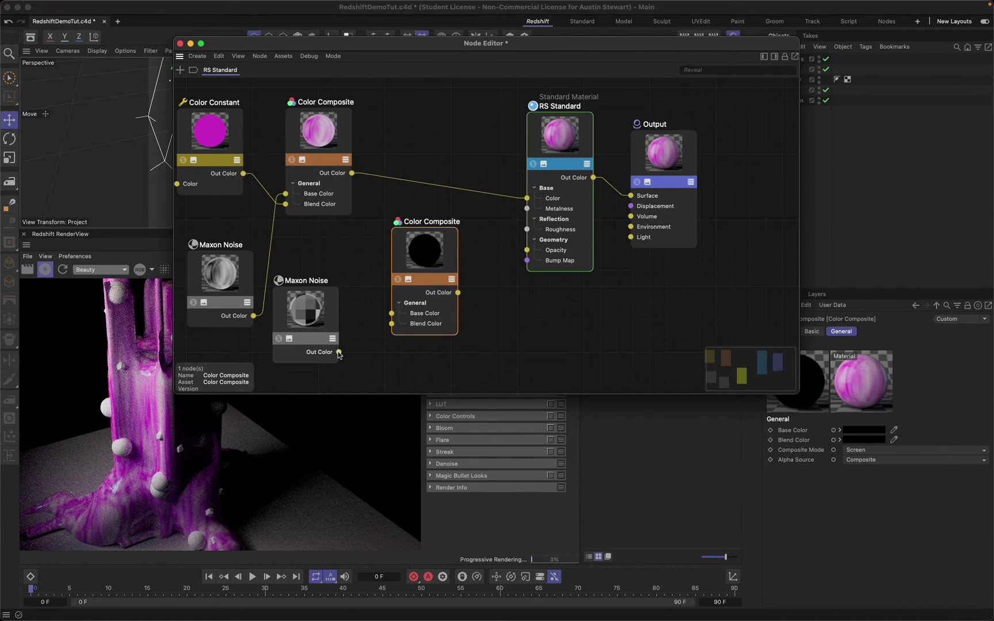
left_click_drag(339, 352, 392, 324)
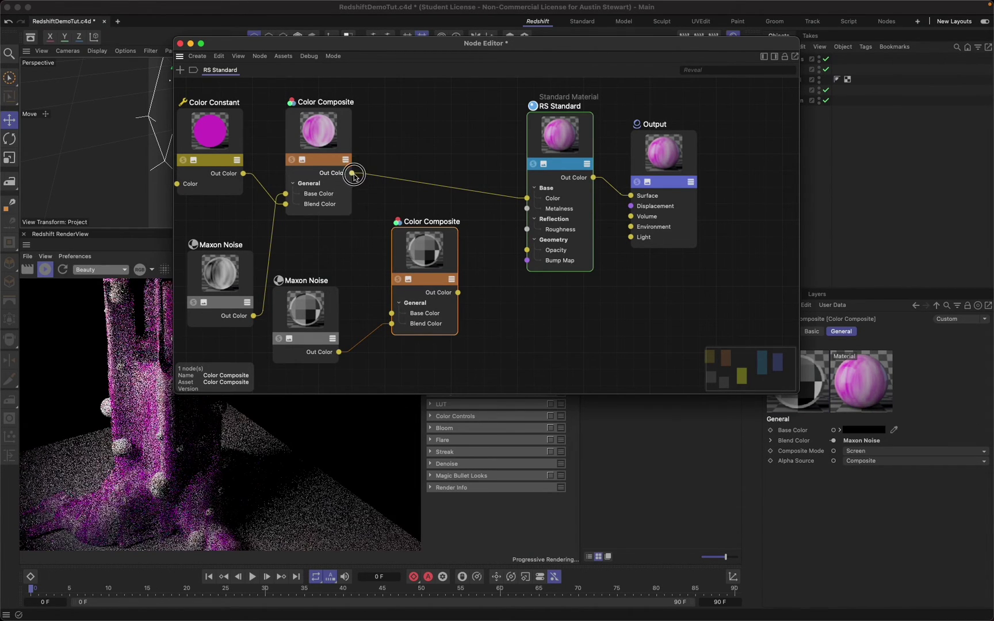
left_click_drag(352, 173, 392, 315)
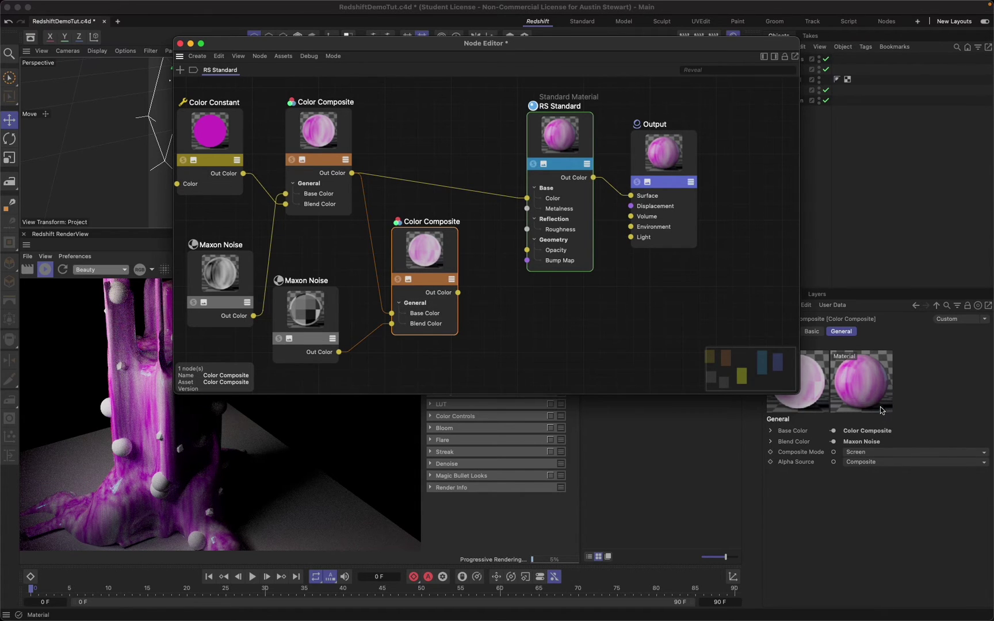
Step: Set the new composite to Multiply and connect it to RS Standard's Color
left_click(893, 451)
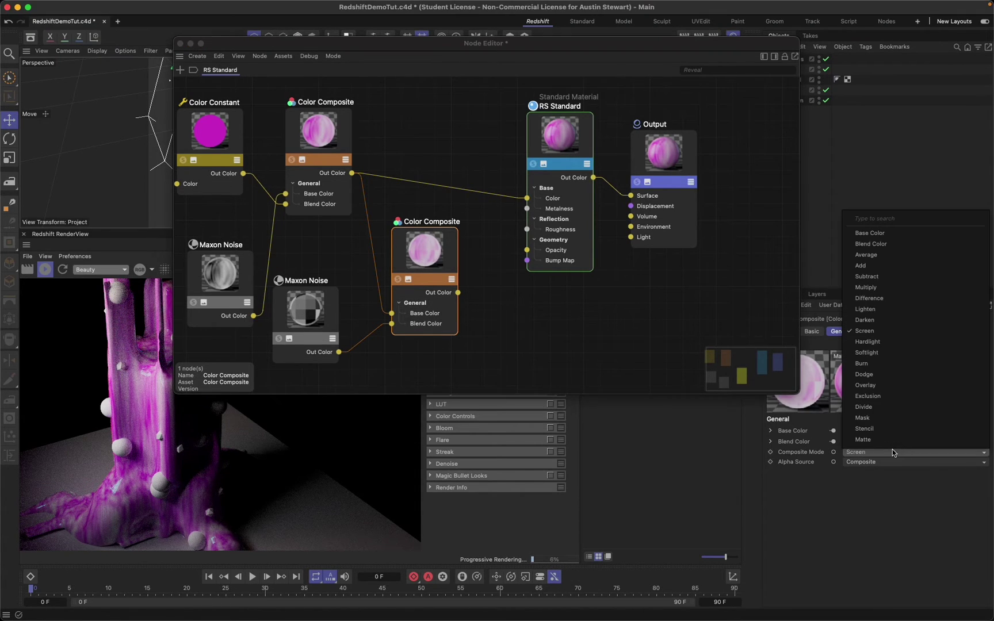
left_click(898, 286)
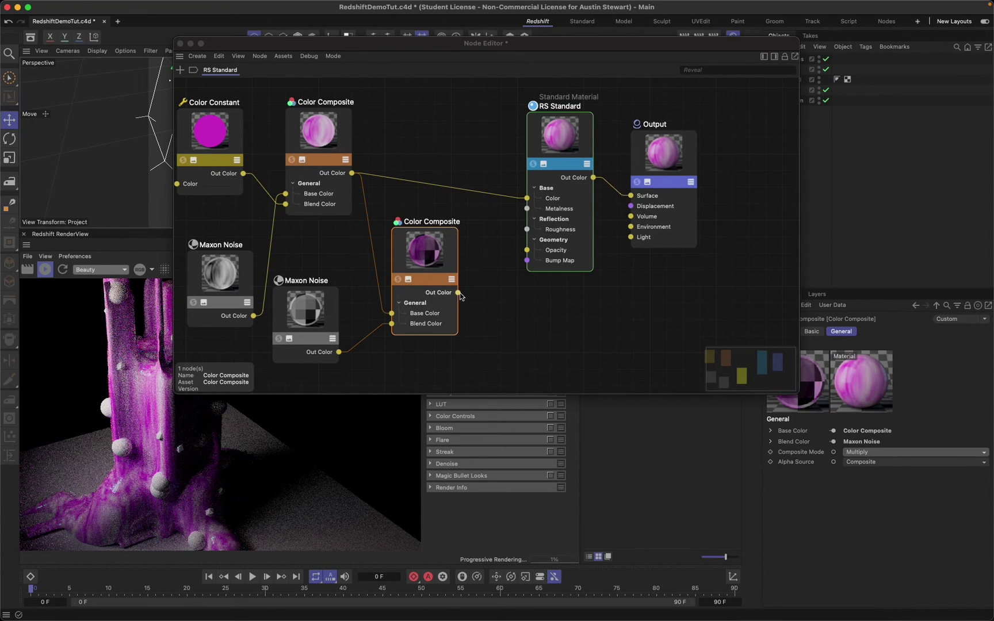
left_click_drag(460, 293, 527, 198)
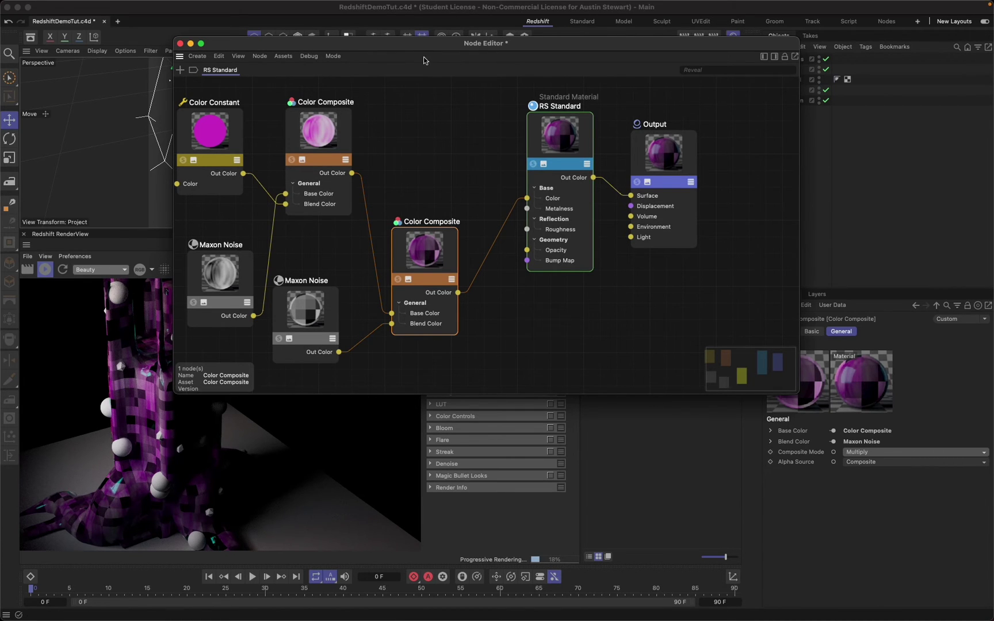
mouse_move(414, 49)
left_mouse_down()
mouse_move(442, 38)
mouse_move(406, 62)
left_mouse_up()
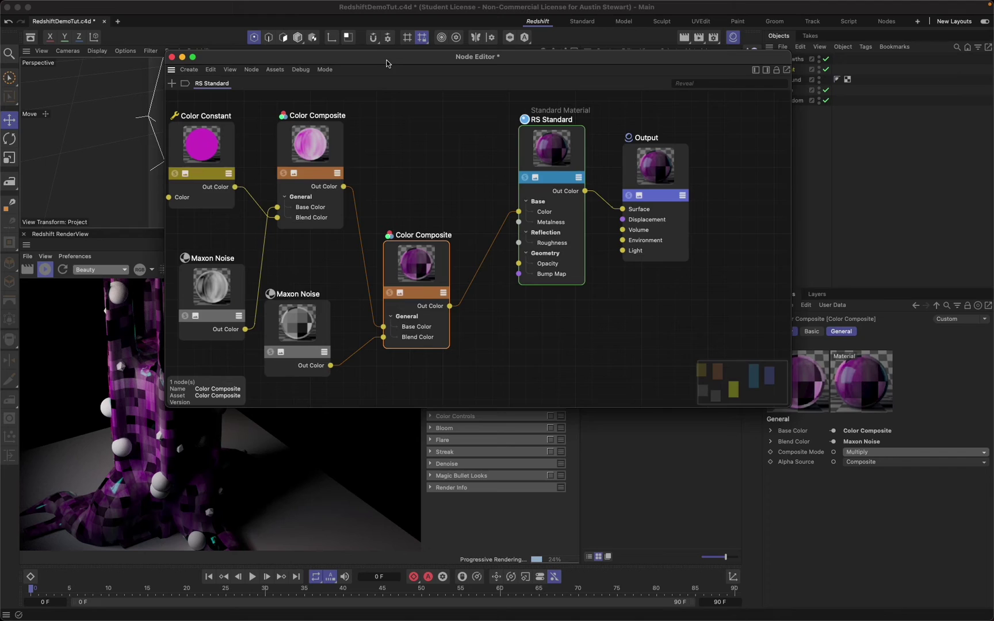
Step: Save the project with Cmd+S, check the render behind the Node Editor, then close it
left_click_drag(387, 63, 512, 149)
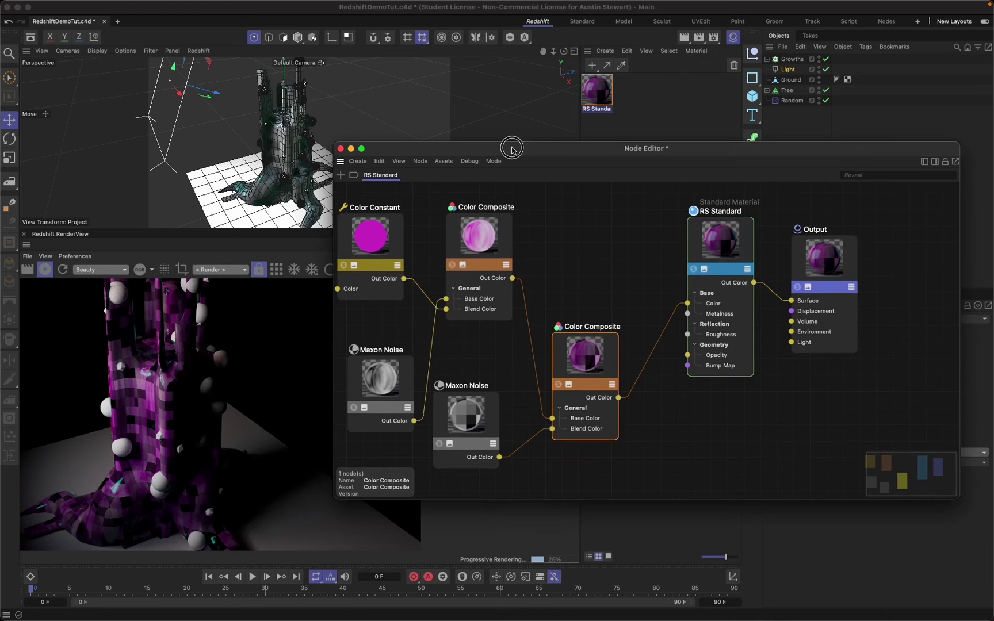
left_click(144, 12)
key("super+s")
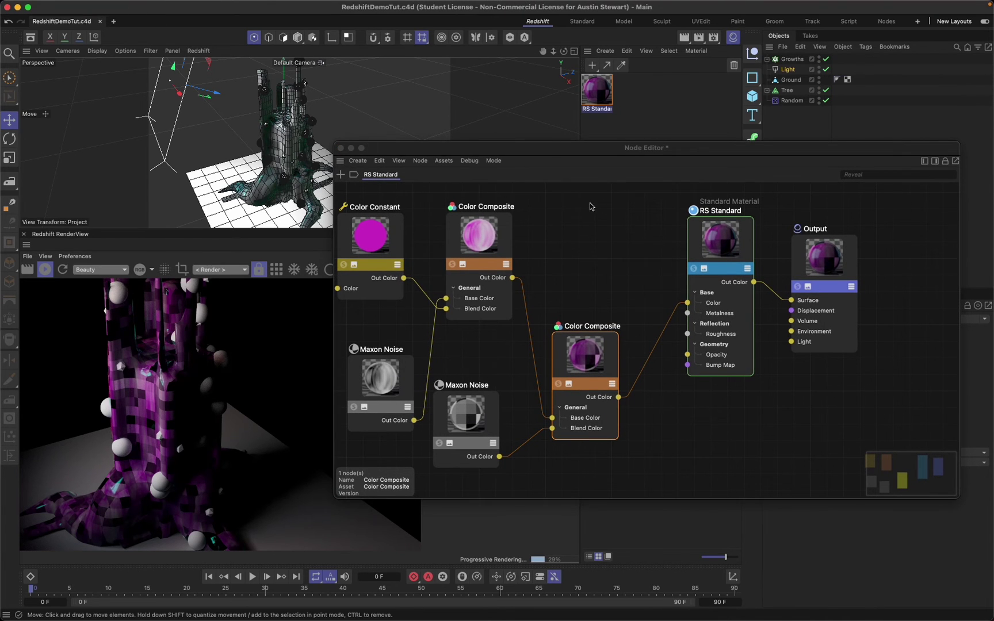
left_click_drag(551, 150, 410, 76)
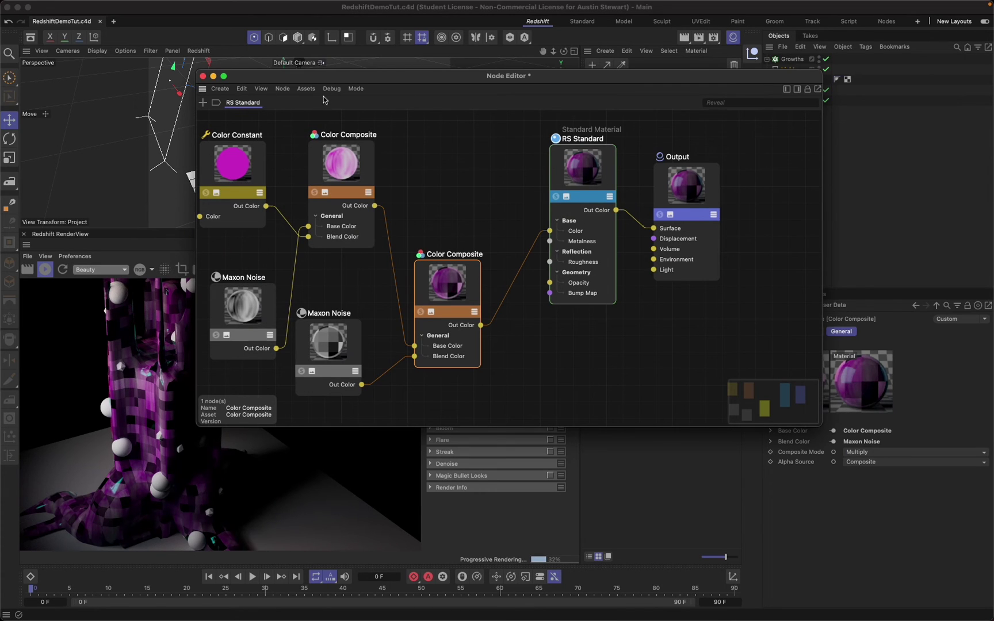
left_click_drag(336, 77, 148, 181)
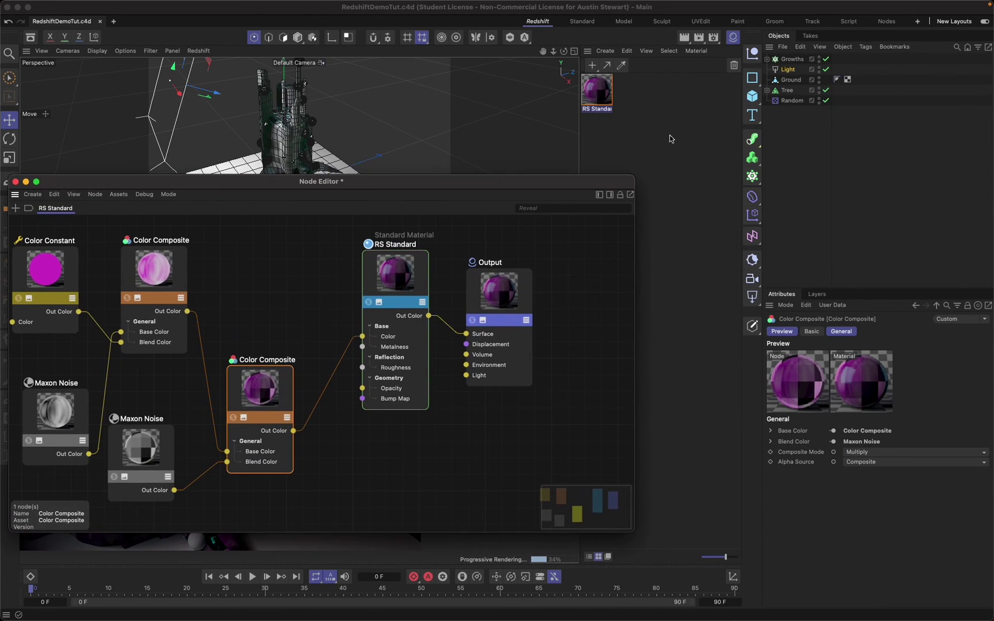
left_click_drag(512, 183, 803, 116)
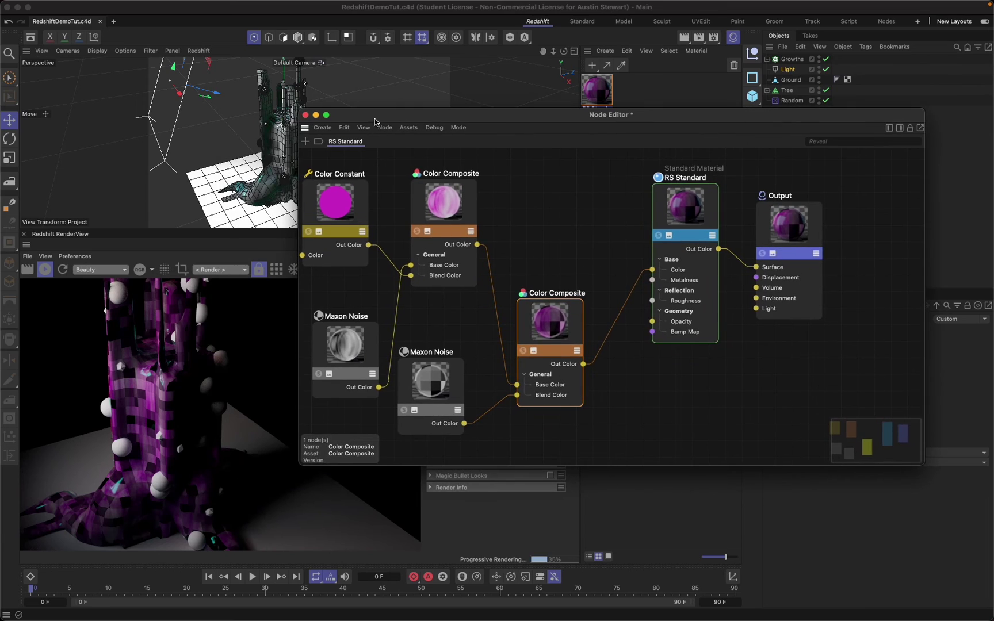
left_click(306, 116)
Step: Expand and collapse the Color composite and Blend Color noise settings in the RS Standard's Base attributes
left_click(601, 94)
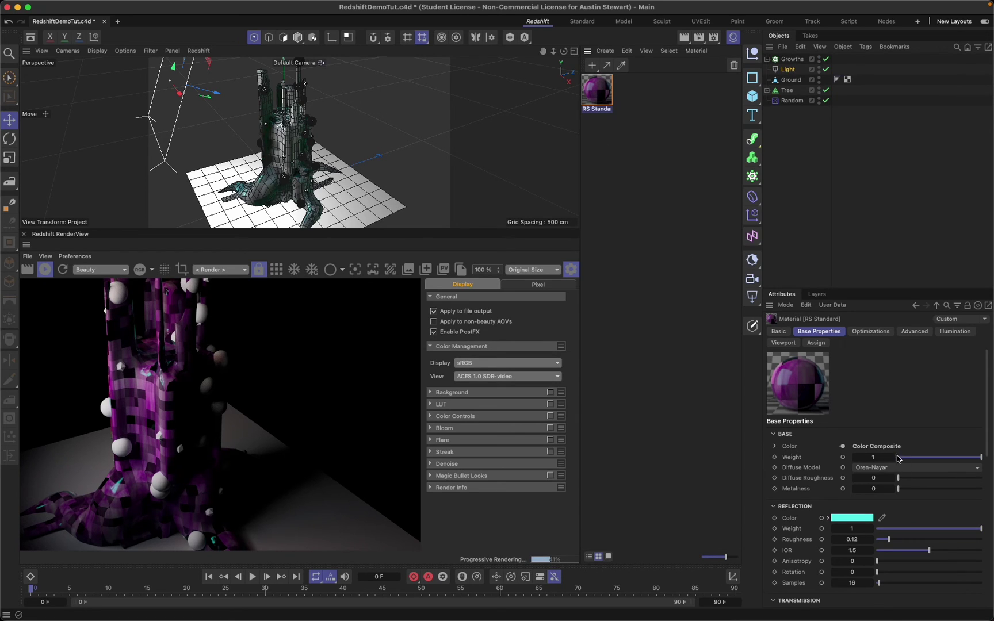
left_click(774, 447)
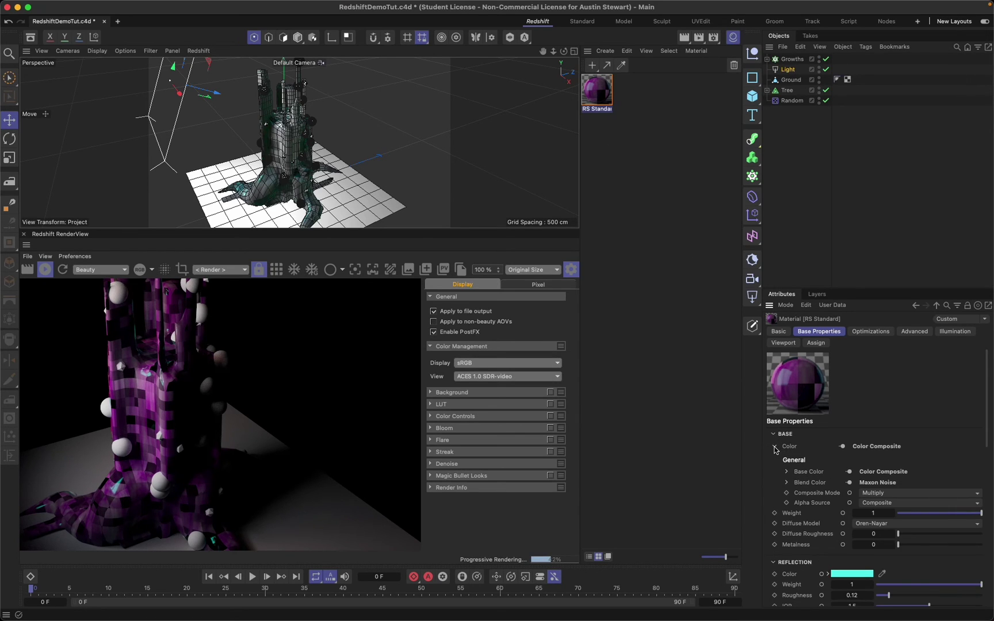
left_click(787, 483)
left_click(787, 483)
left_click(774, 447)
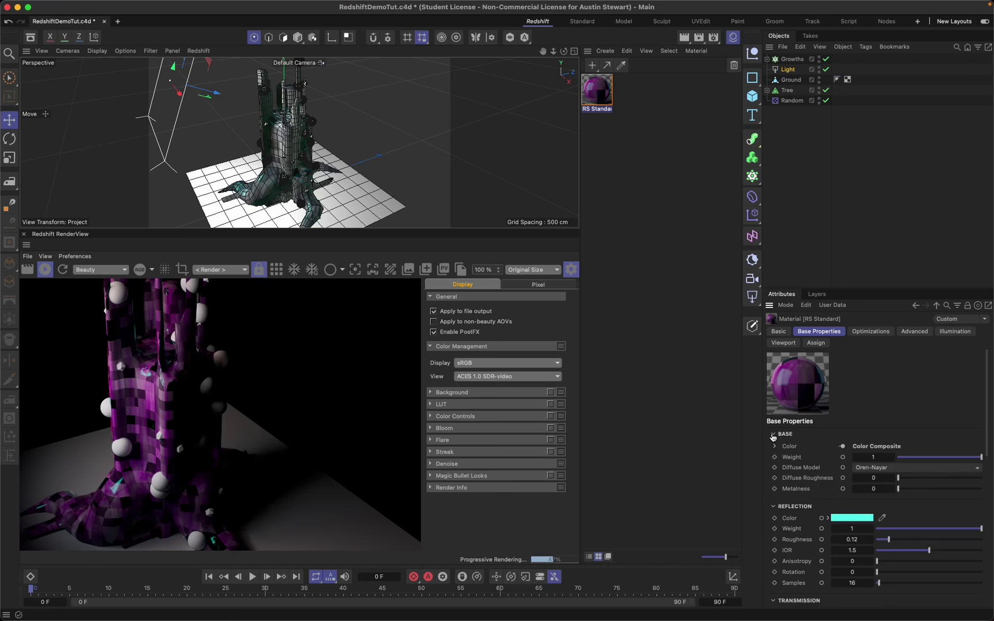
left_click(773, 435)
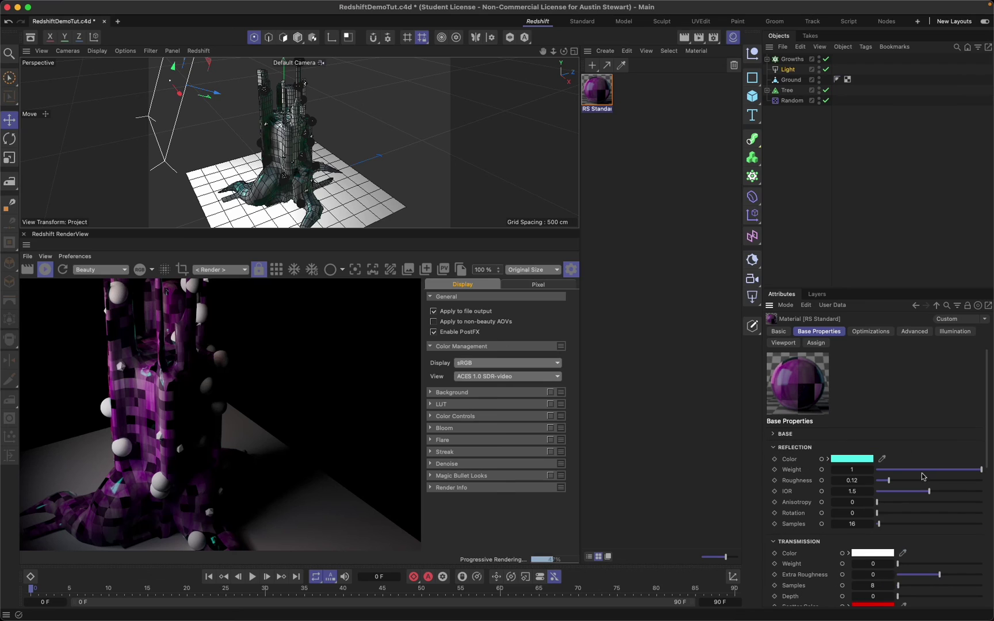
left_click(774, 435)
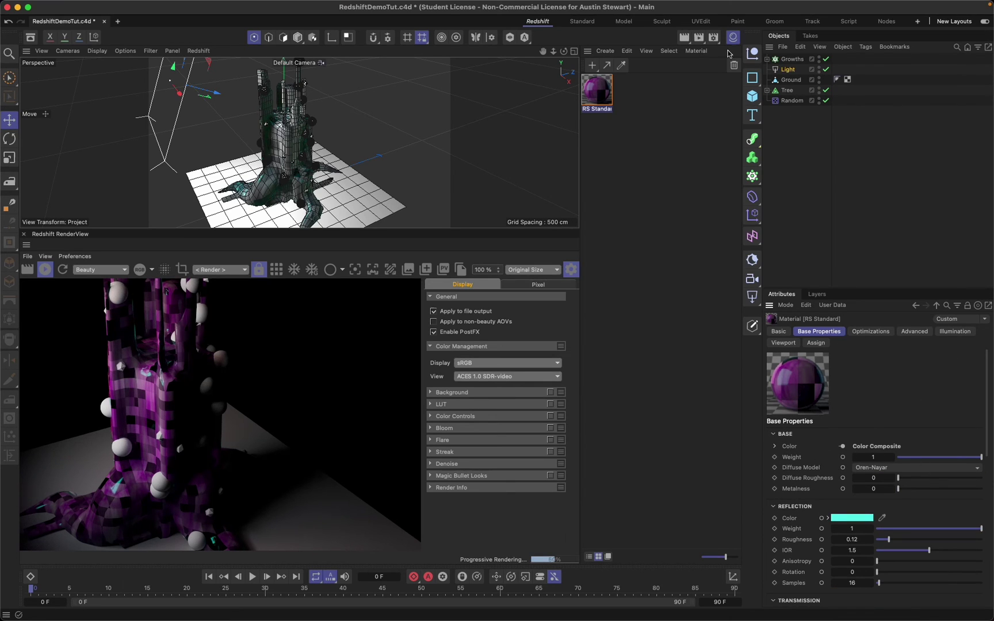
Step: Open the material's Node Editor briefly, close it, and reselect the RS Standard material
double_click(601, 95)
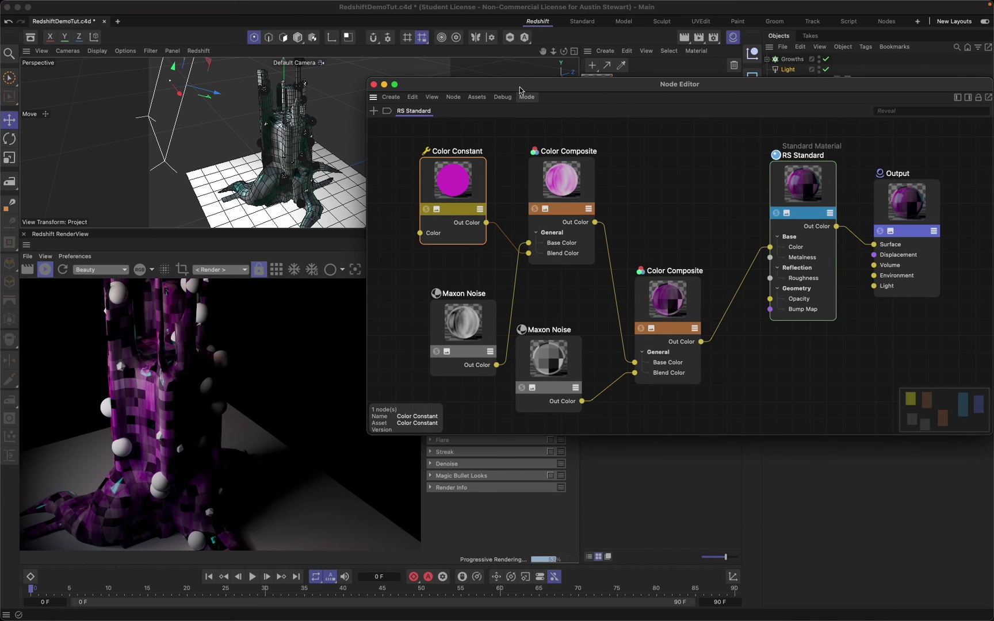
left_click_drag(518, 86, 200, 60)
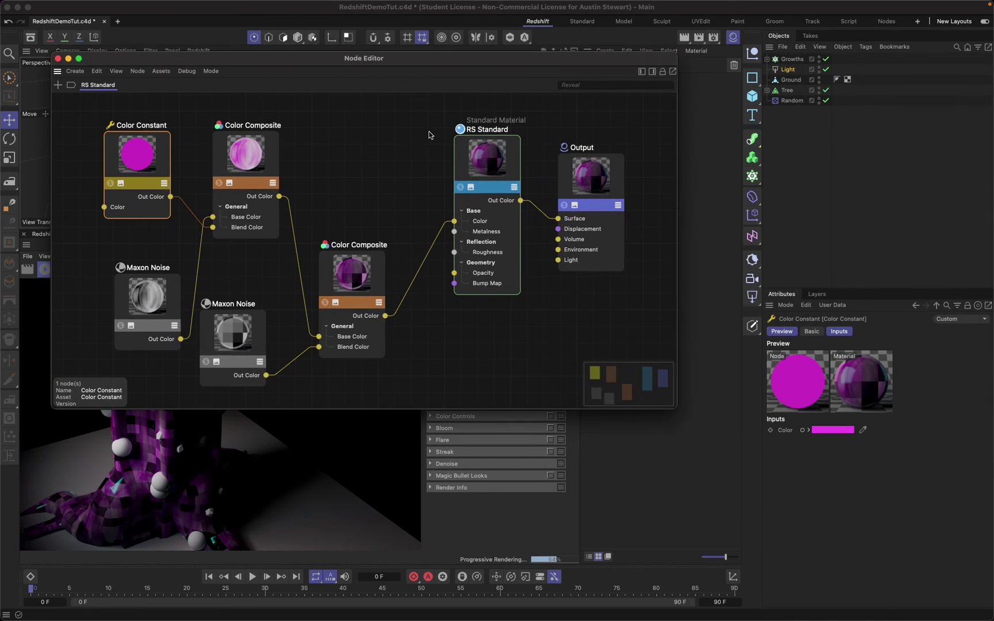
left_click(57, 59)
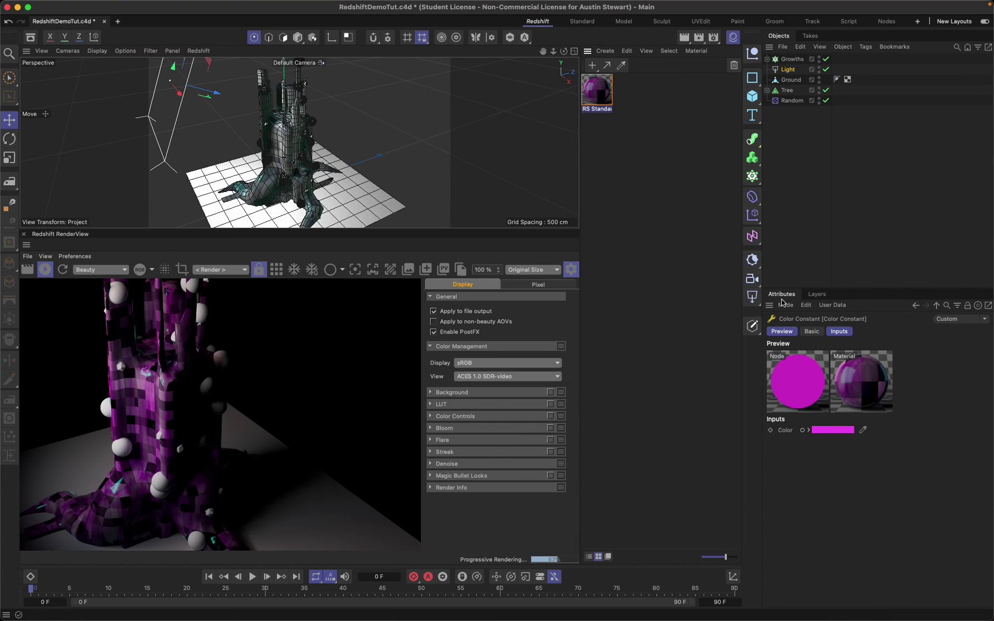
left_click(590, 97)
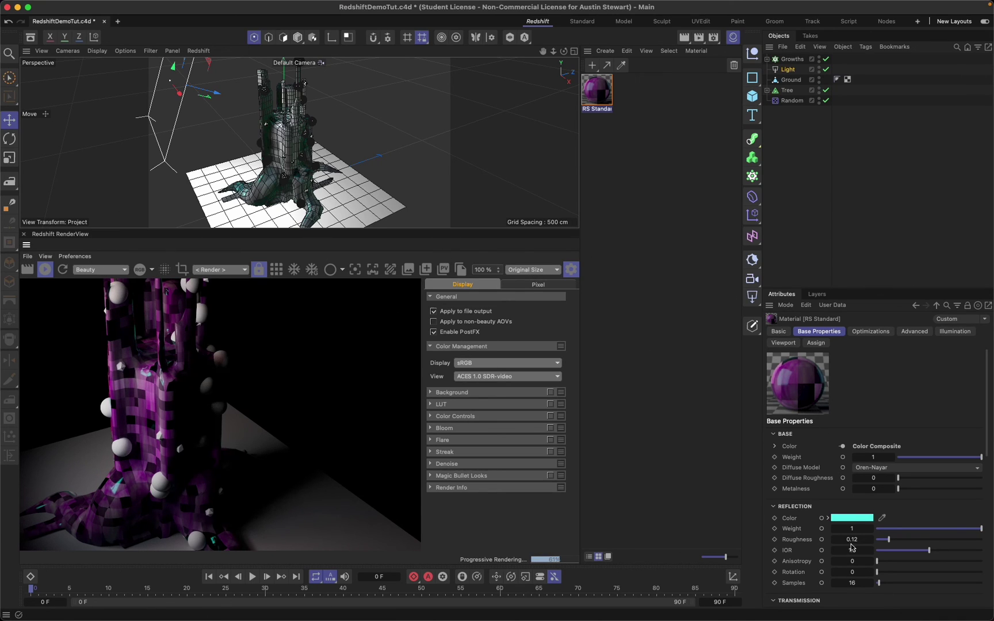
Step: Change the RS Standard's emission colour from cyan to purple at hue 272°
scroll(941, 416, "down", 10)
scroll(944, 412, "down", 2)
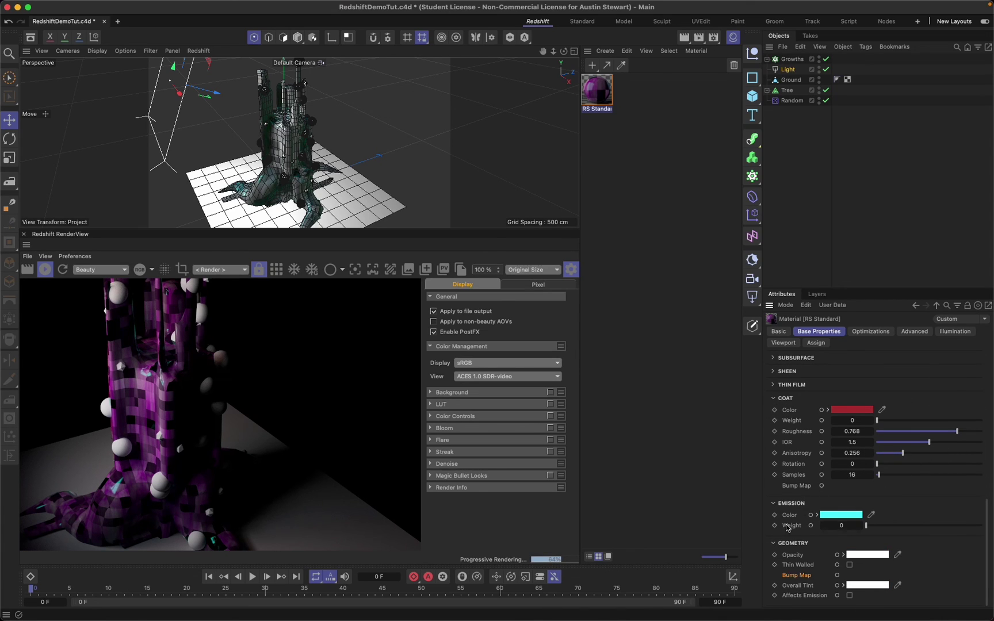
left_click(837, 515)
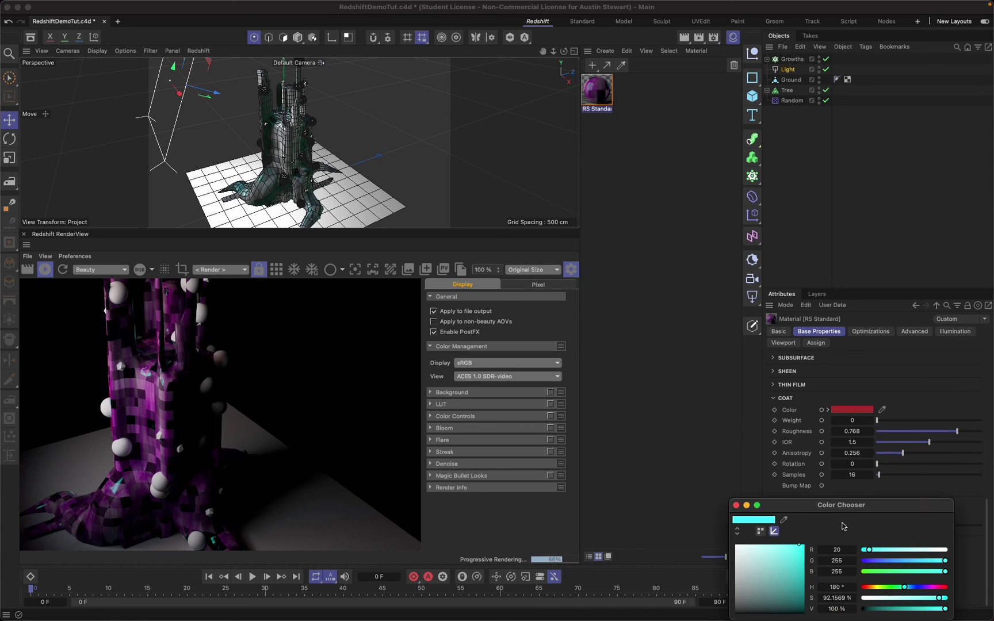
left_click_drag(895, 586, 925, 587)
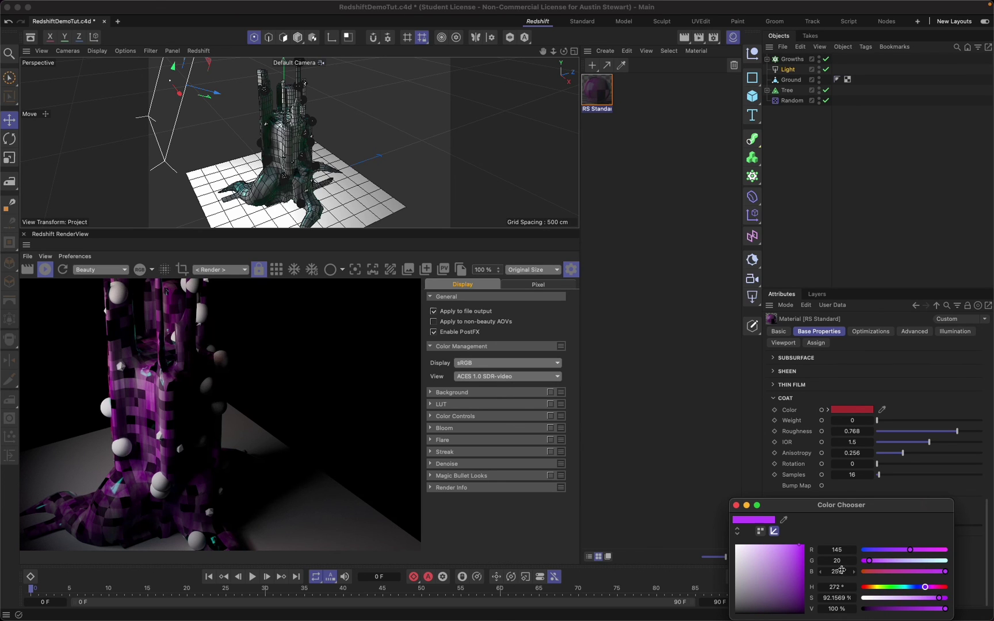
left_click(739, 506)
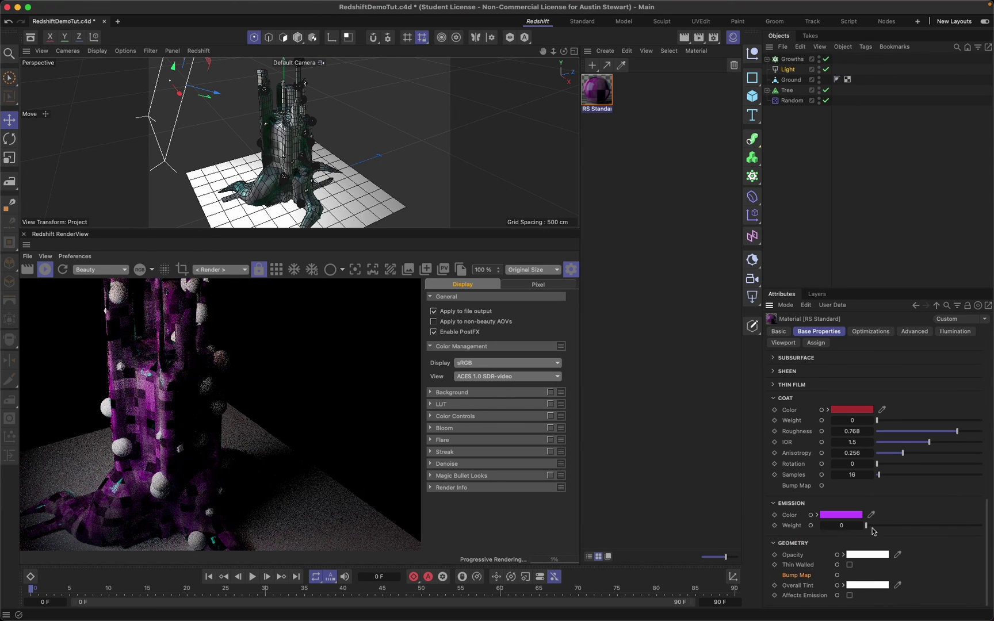
Step: Set the Emission Weight to 0.048 and save the project
left_click_drag(867, 528, 877, 530)
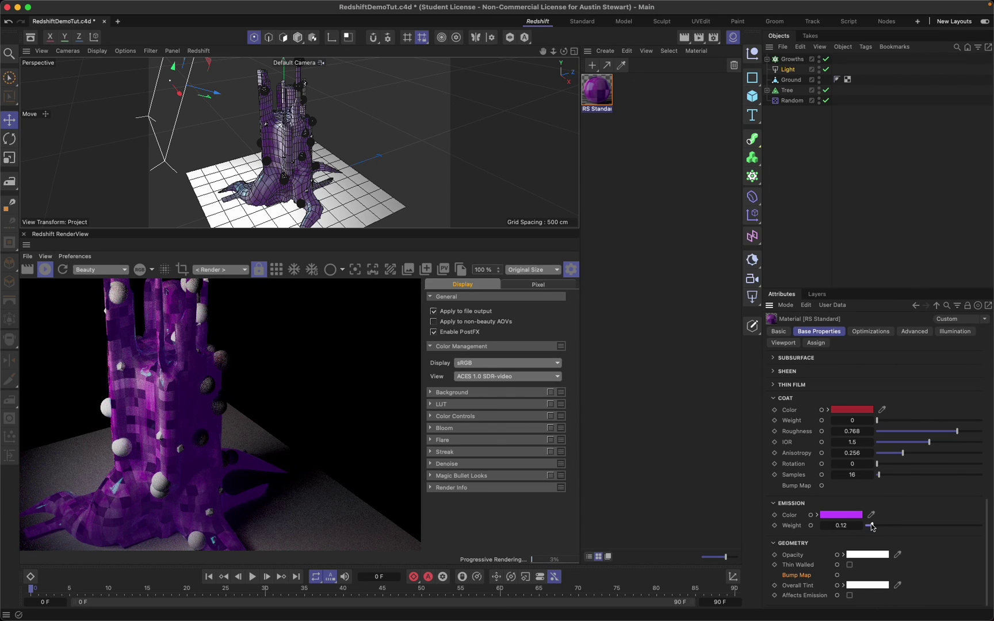
left_click_drag(873, 528, 867, 527)
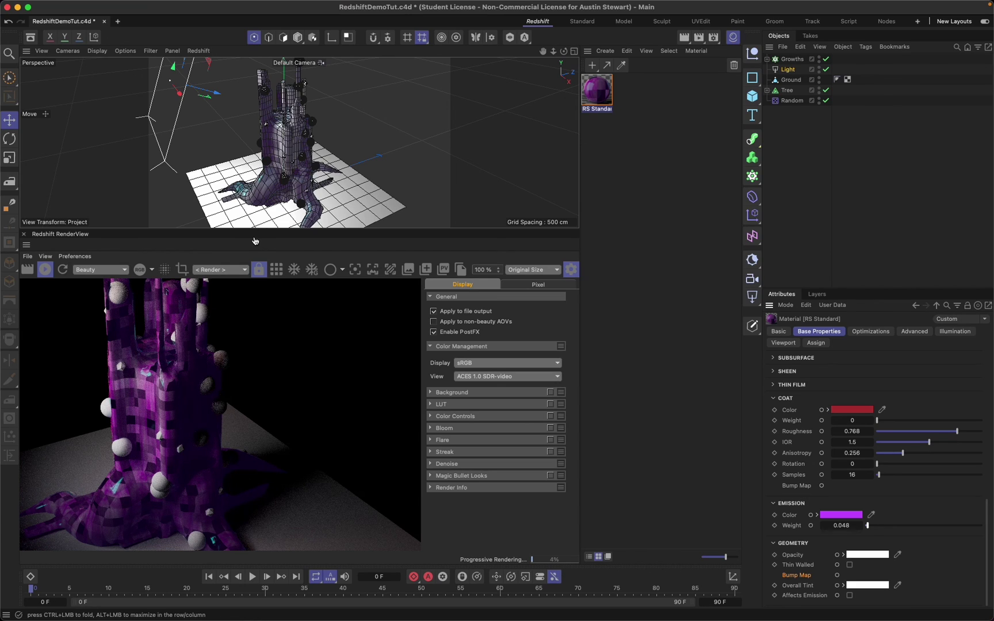
key("super+s")
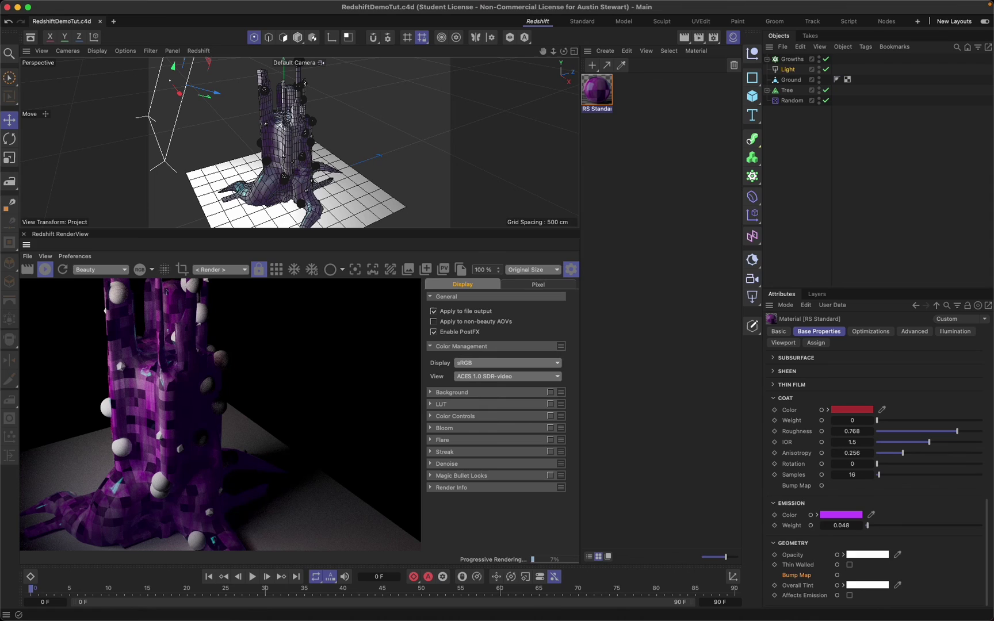
mouse_move(786, 2)
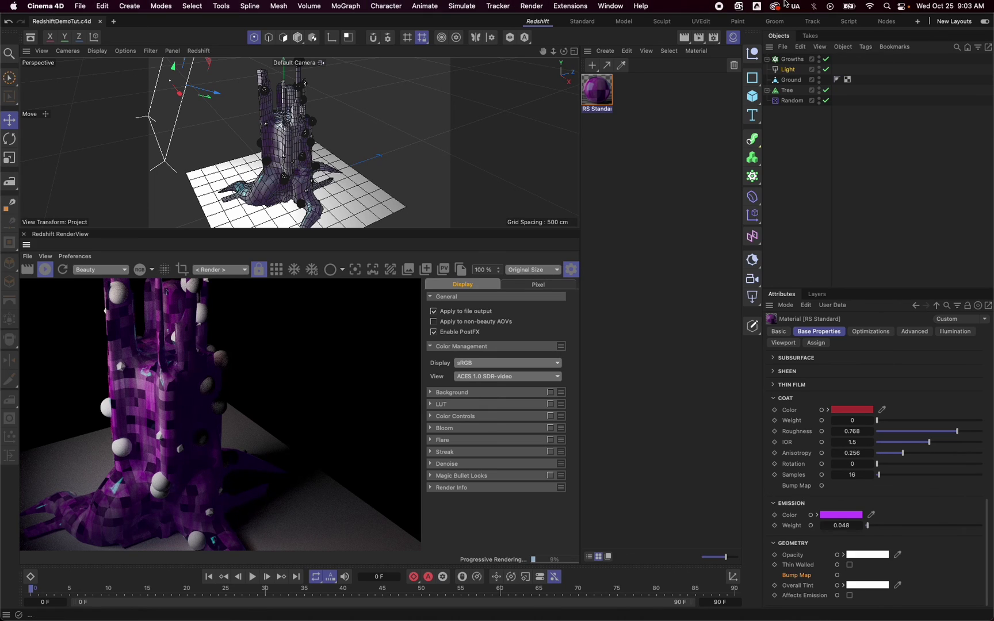